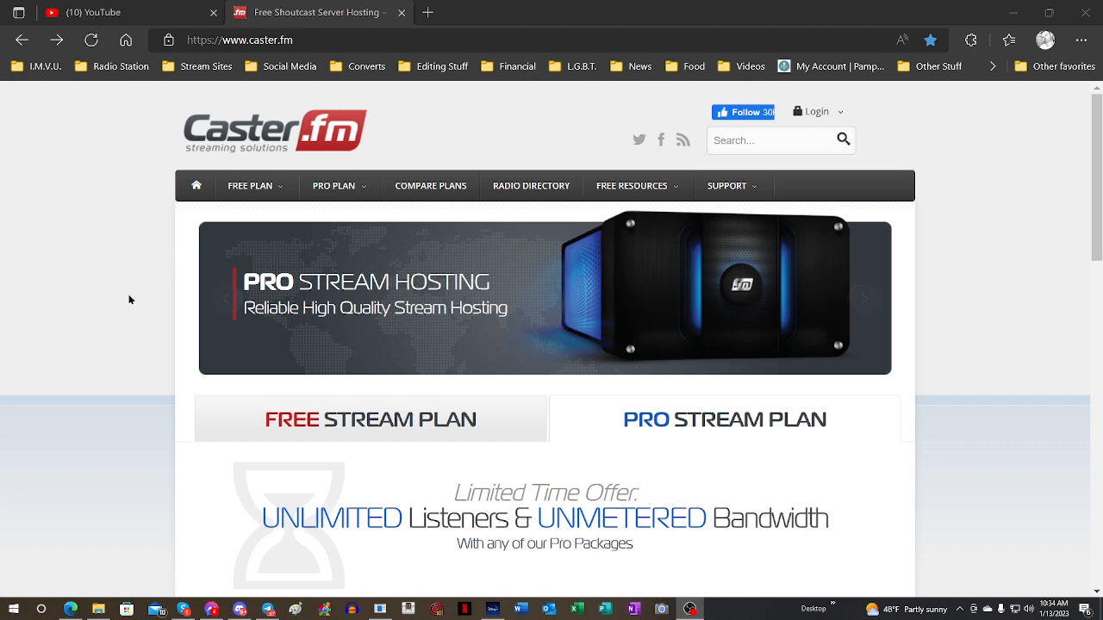
- Open the free plan's registration page and review the fields of the sign-up form
mouse_move(271, 190)
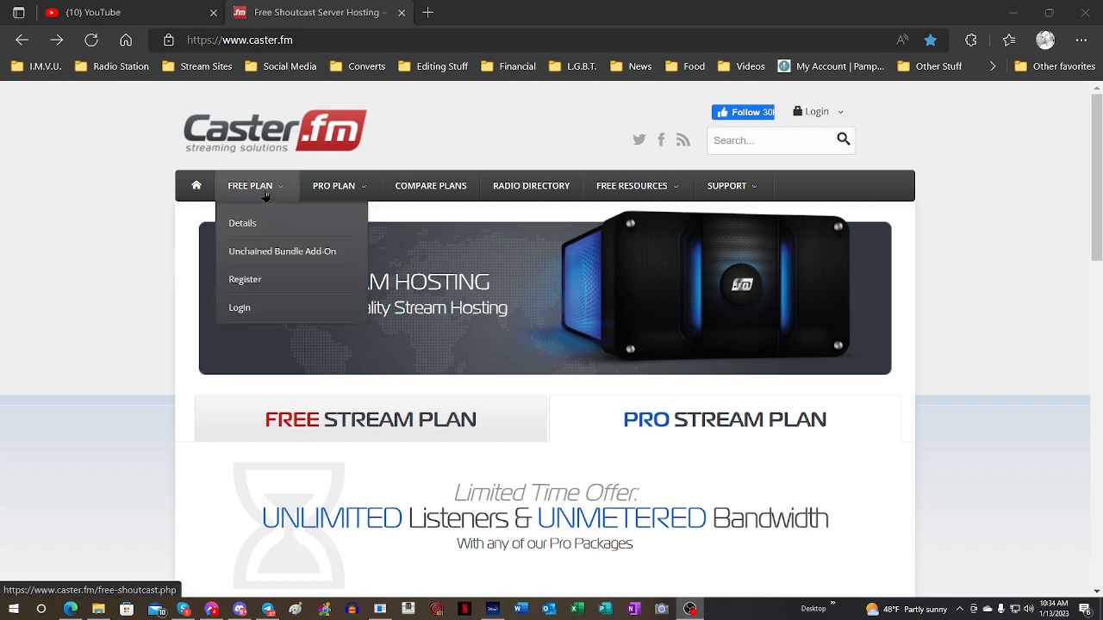
click(249, 280)
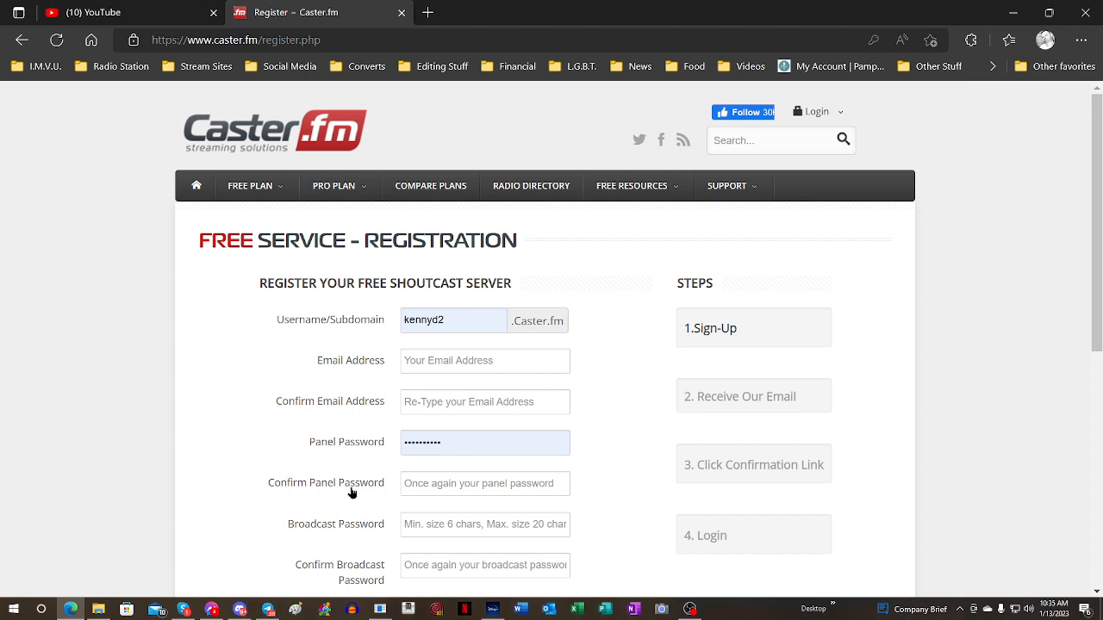
scroll(351, 493, down, 1)
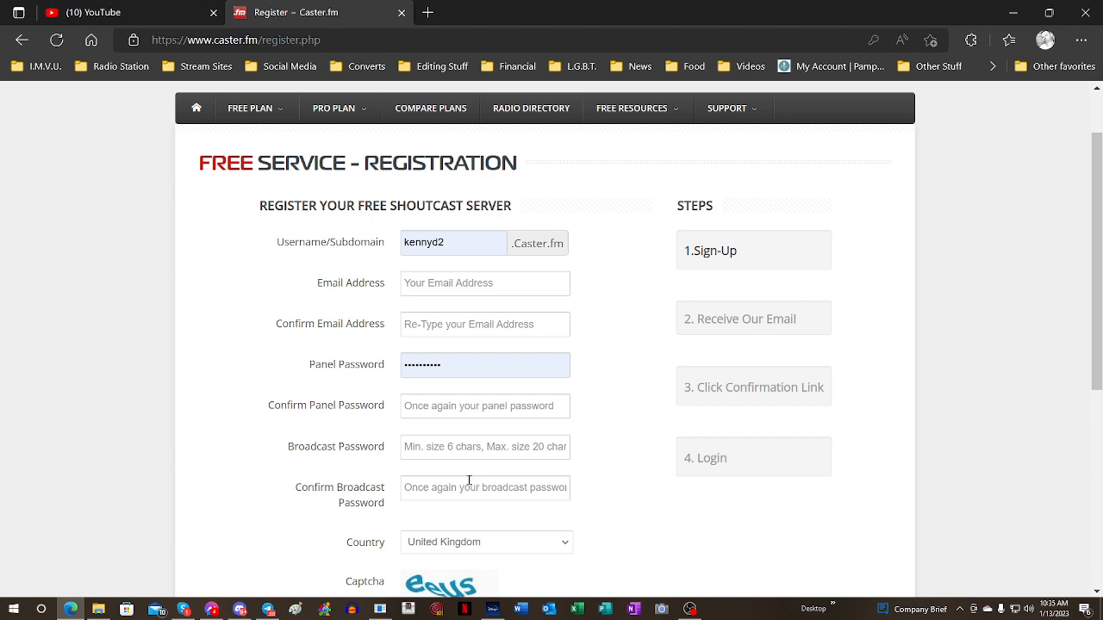
scroll(419, 473, down, 2)
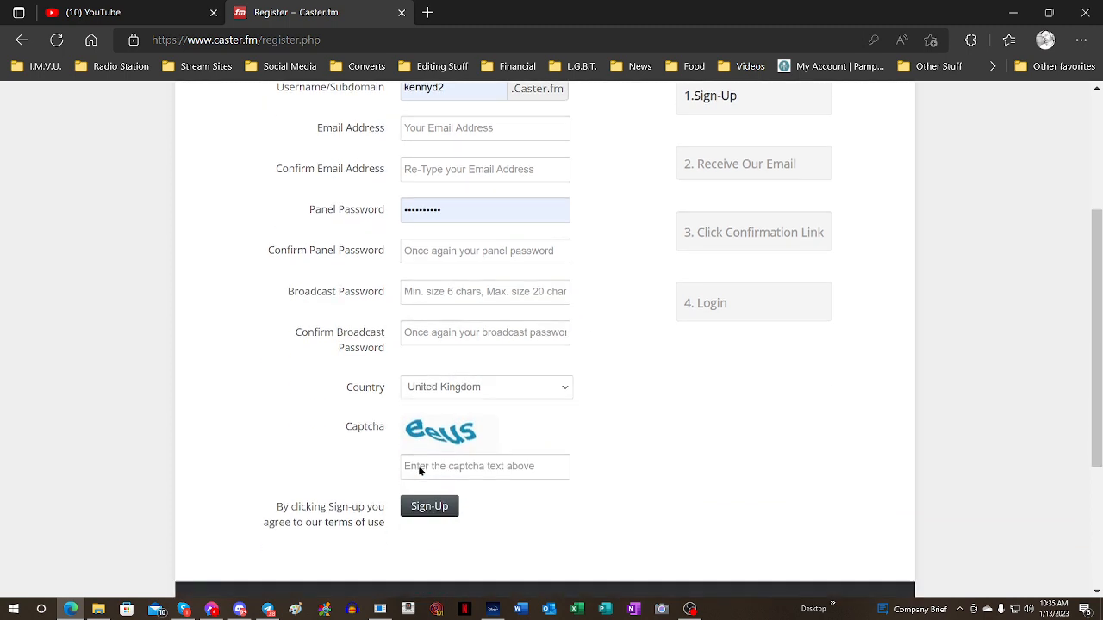
- Look through the country choices in the registration form and find United States, leaving the selection as it is
click(485, 390)
scroll(455, 367, down, 1)
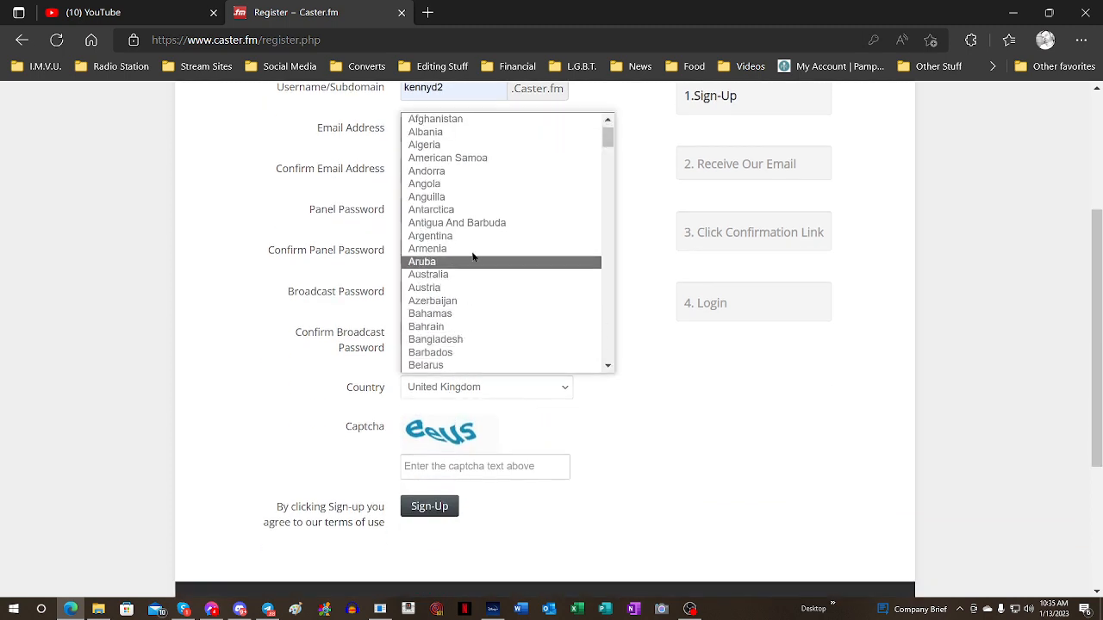
scroll(474, 306, down, 10)
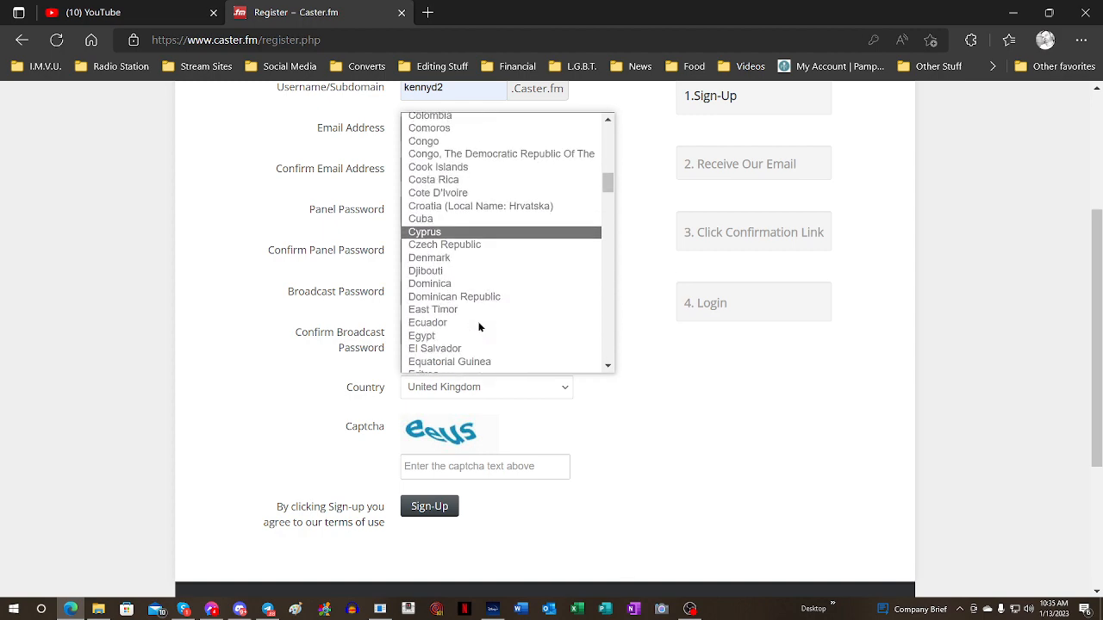
scroll(479, 327, down, 15)
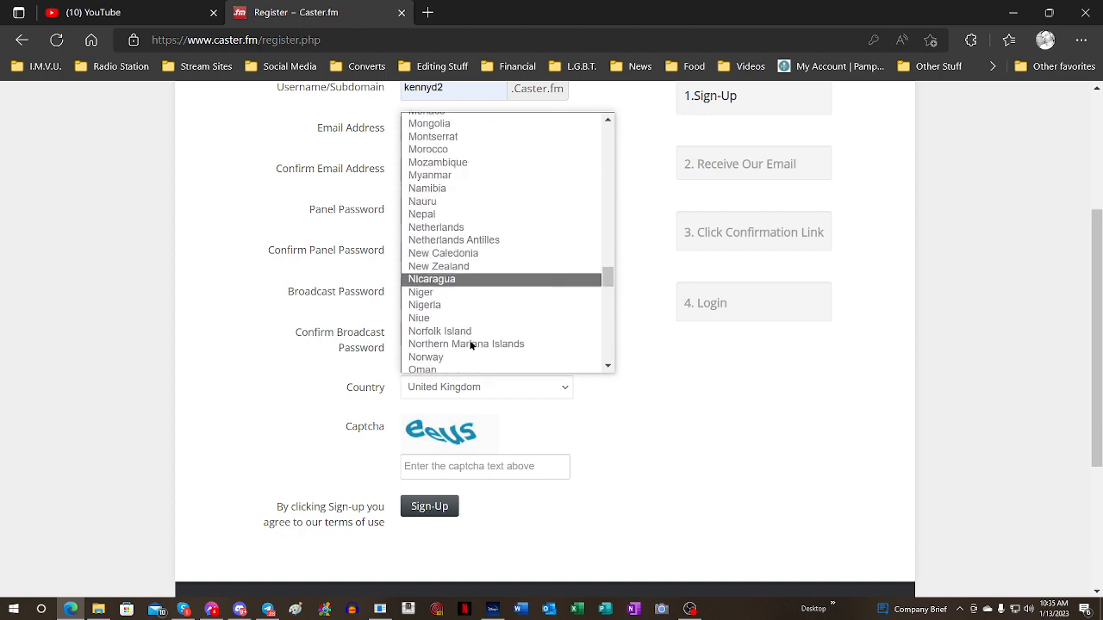
scroll(469, 349, down, 15)
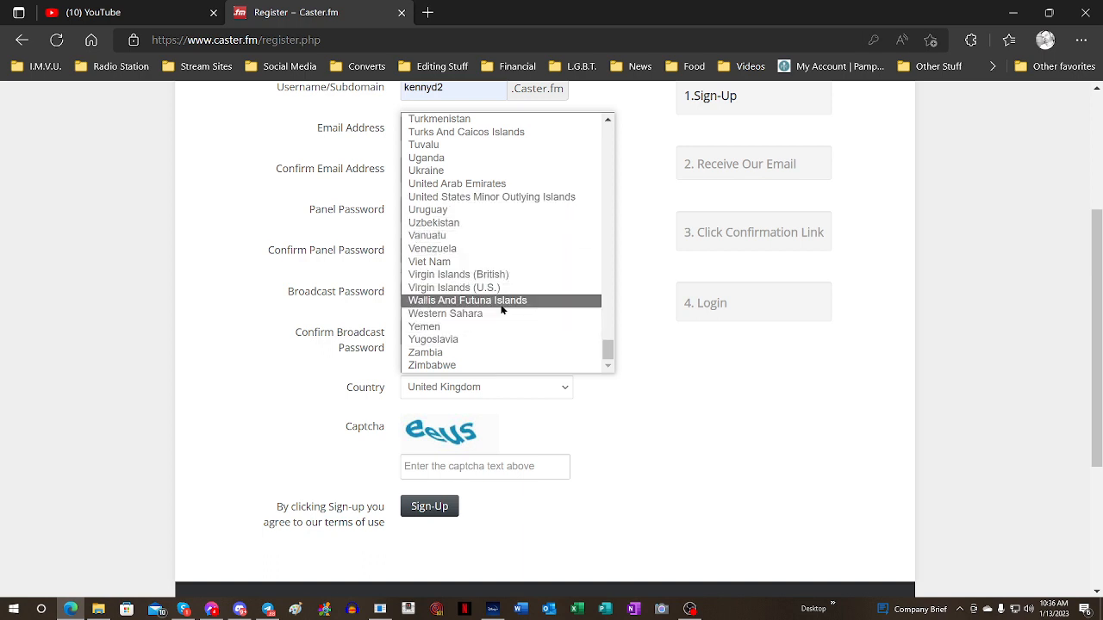
key(u)
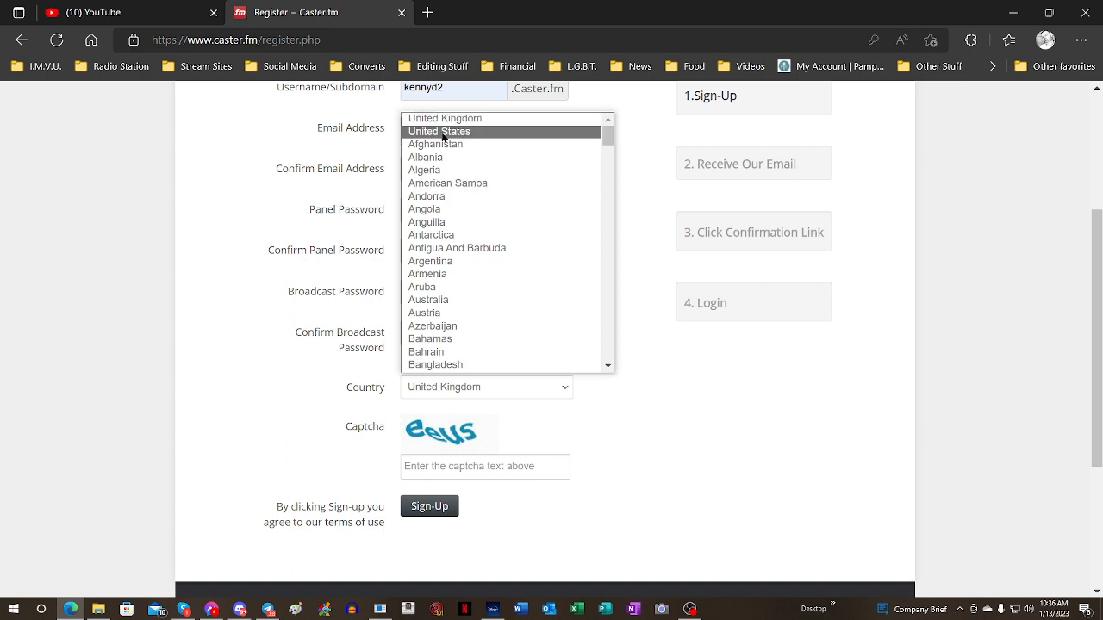
click(201, 488)
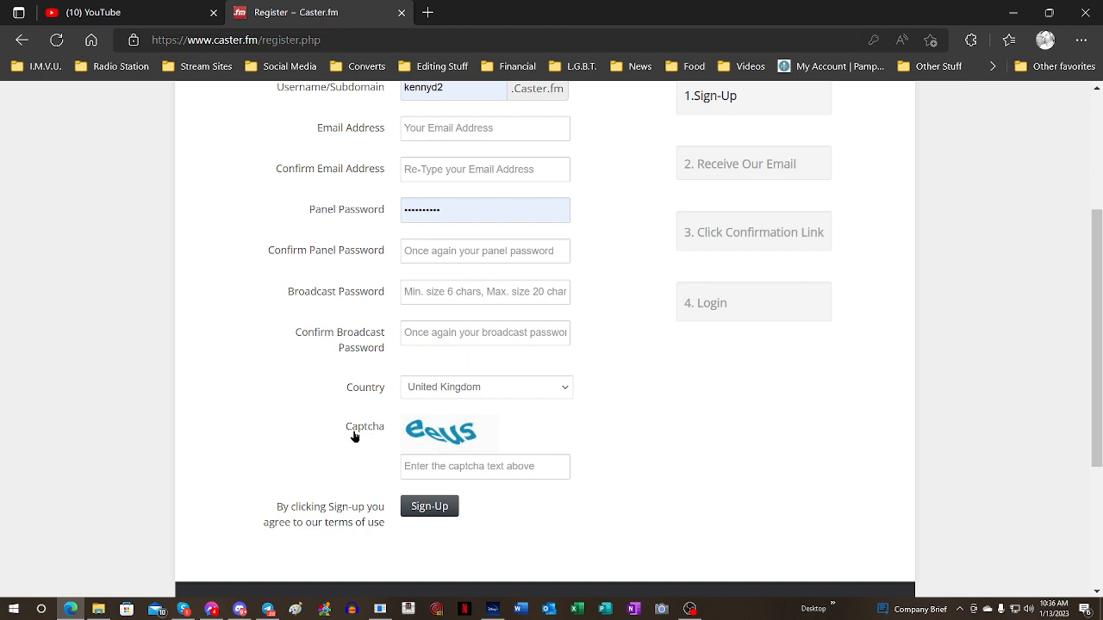
- Enter the captcha text in the registration form without submitting it
click(469, 468)
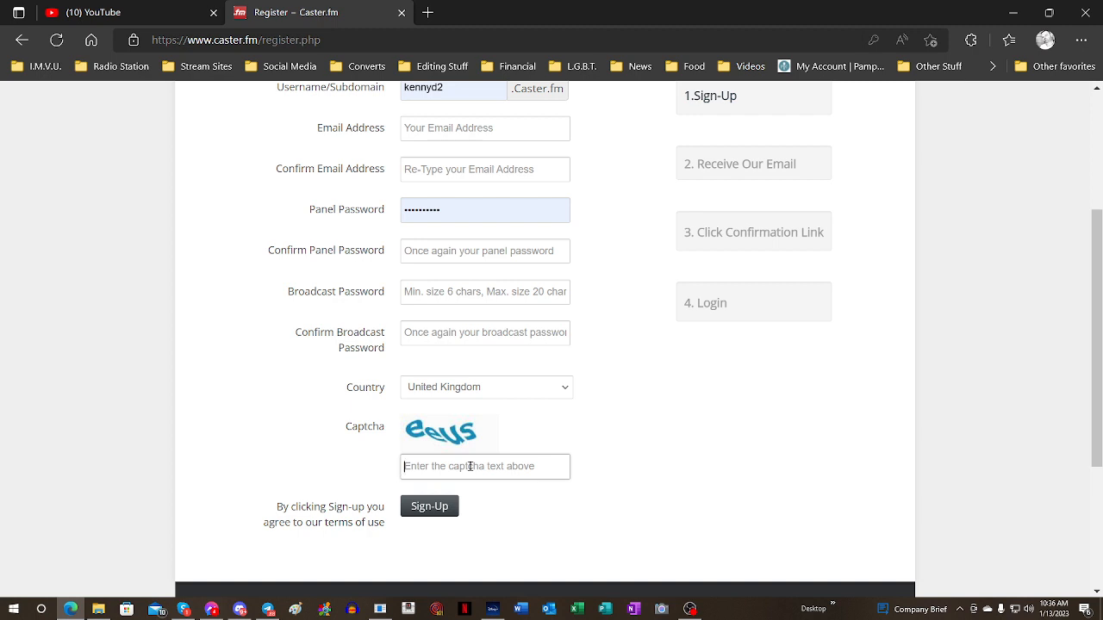
text(eeus)
scroll(480, 490, up, 3)
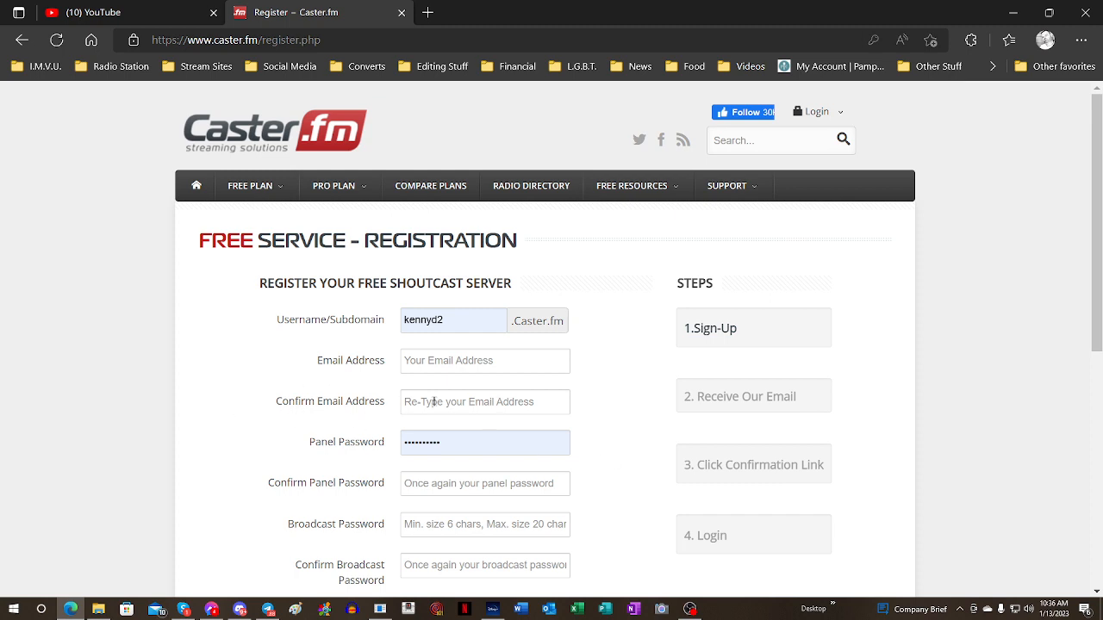
- Go to the control panel login page for free accounts
mouse_move(707, 192)
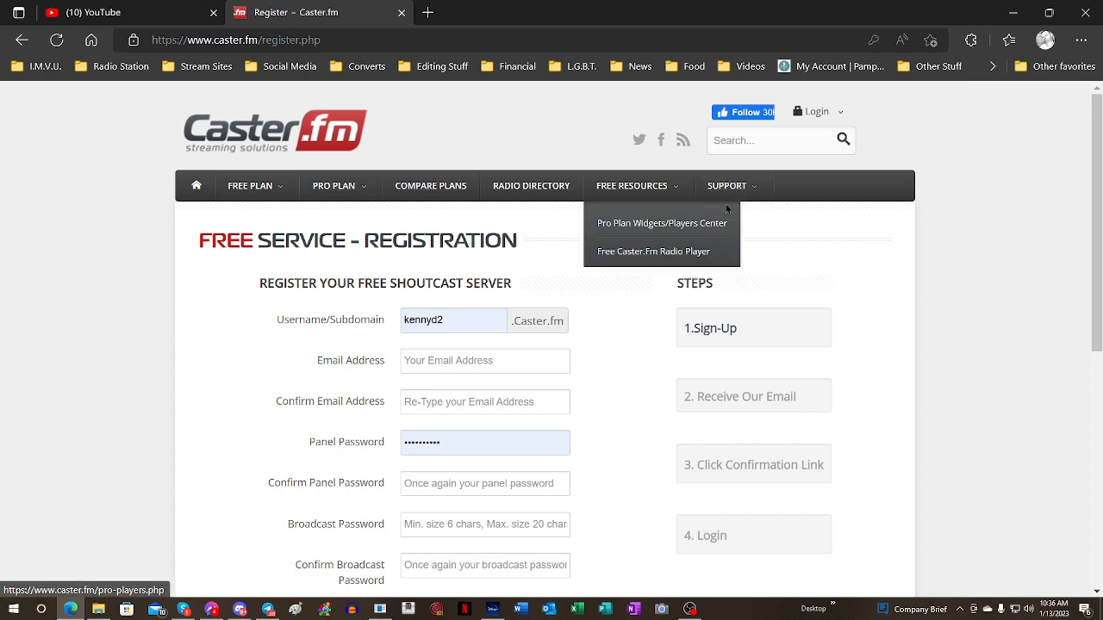
mouse_move(818, 122)
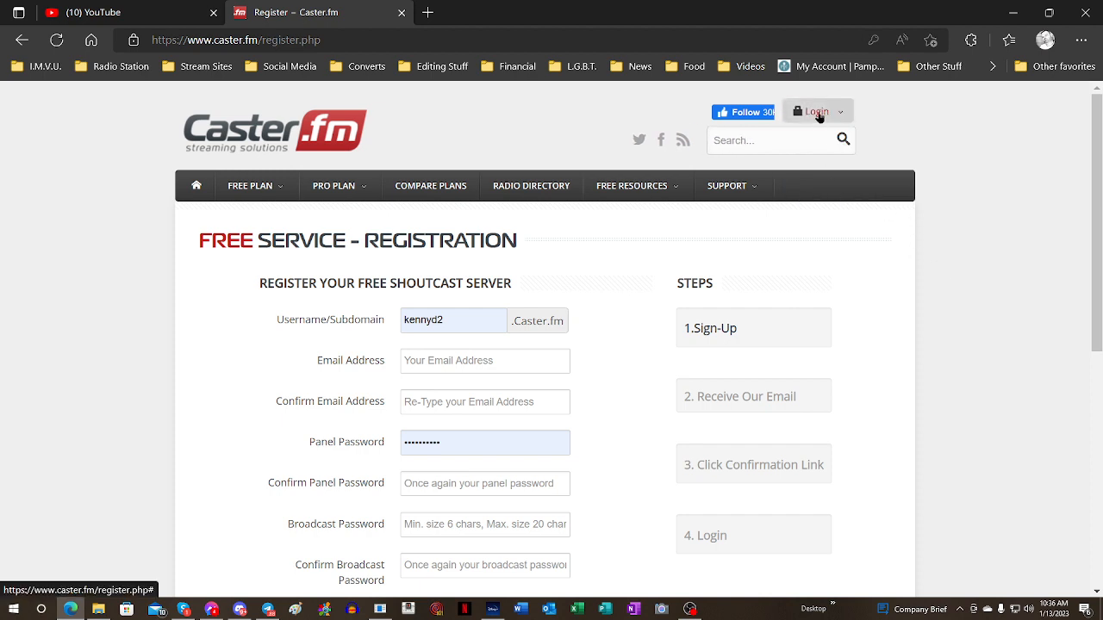
mouse_move(249, 186)
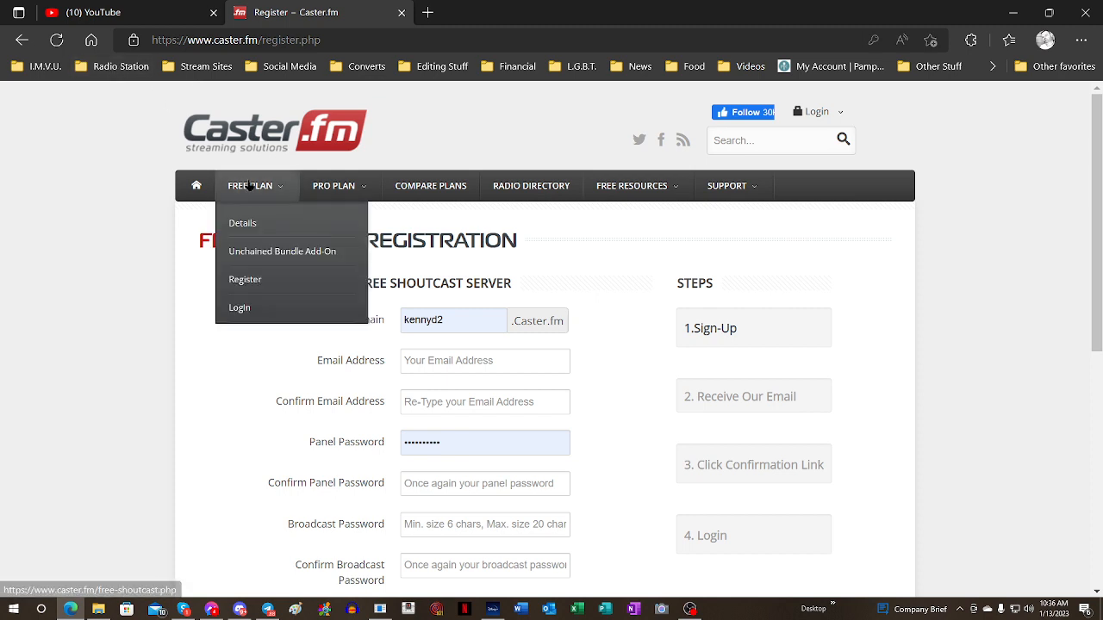
click(817, 113)
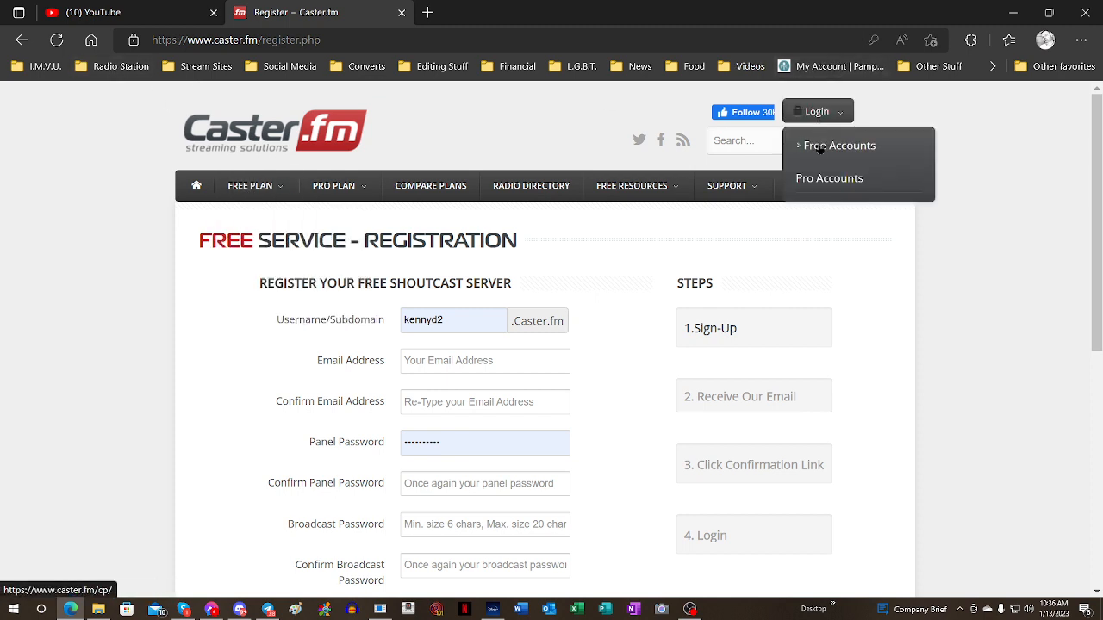
click(824, 150)
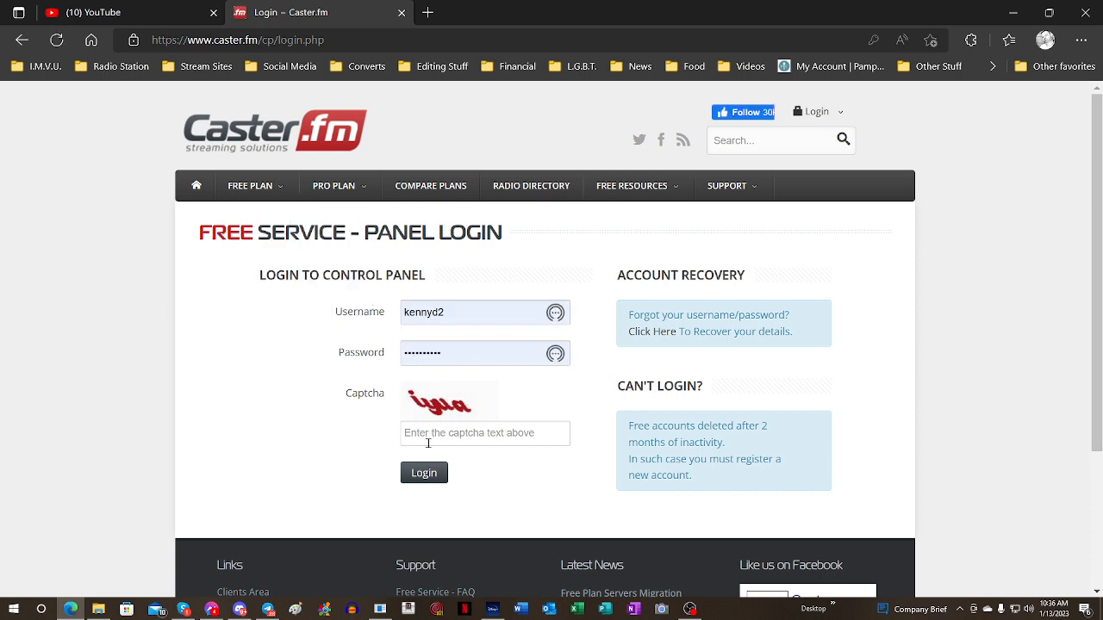
- Log in to the control panel with the prefilled username and password plus the captcha text, and dismiss the Pro Plan discount offer
click(466, 432)
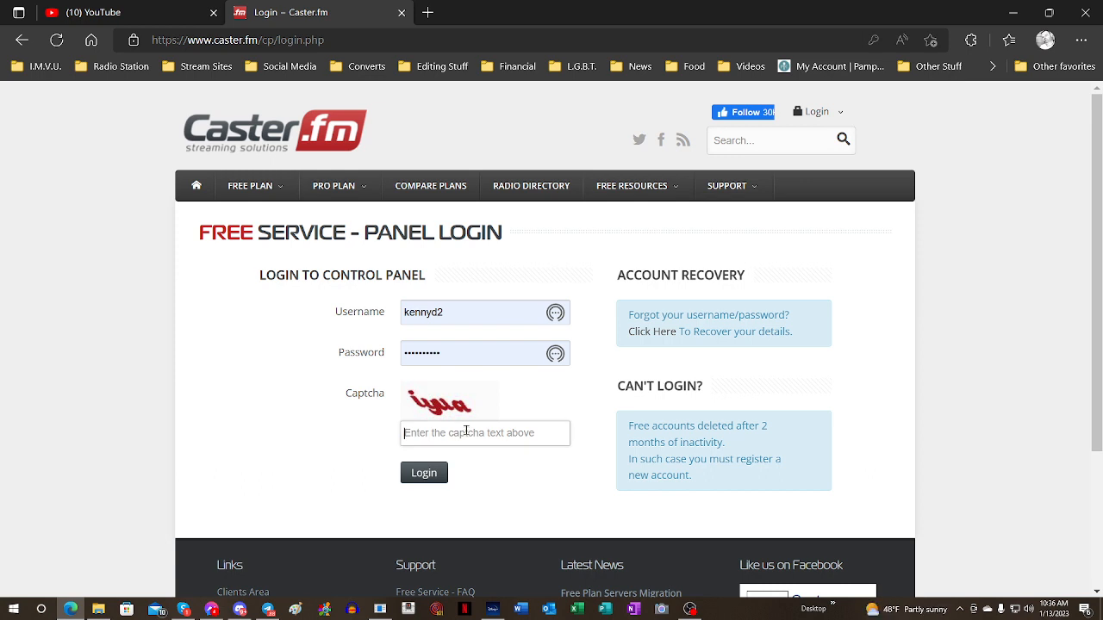
text(iyua)
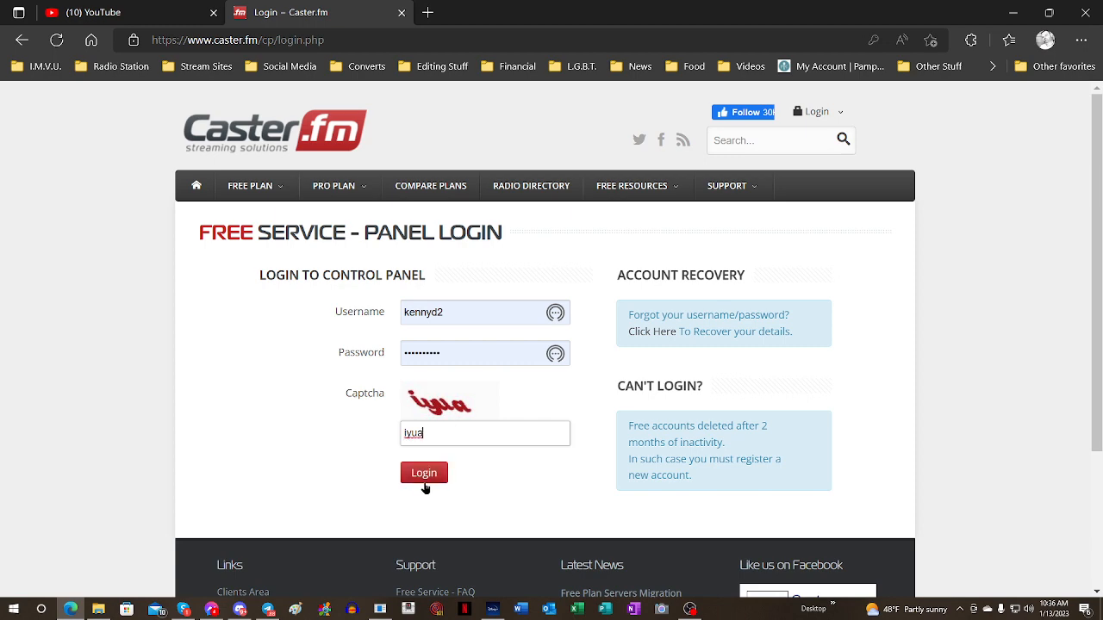
click(426, 476)
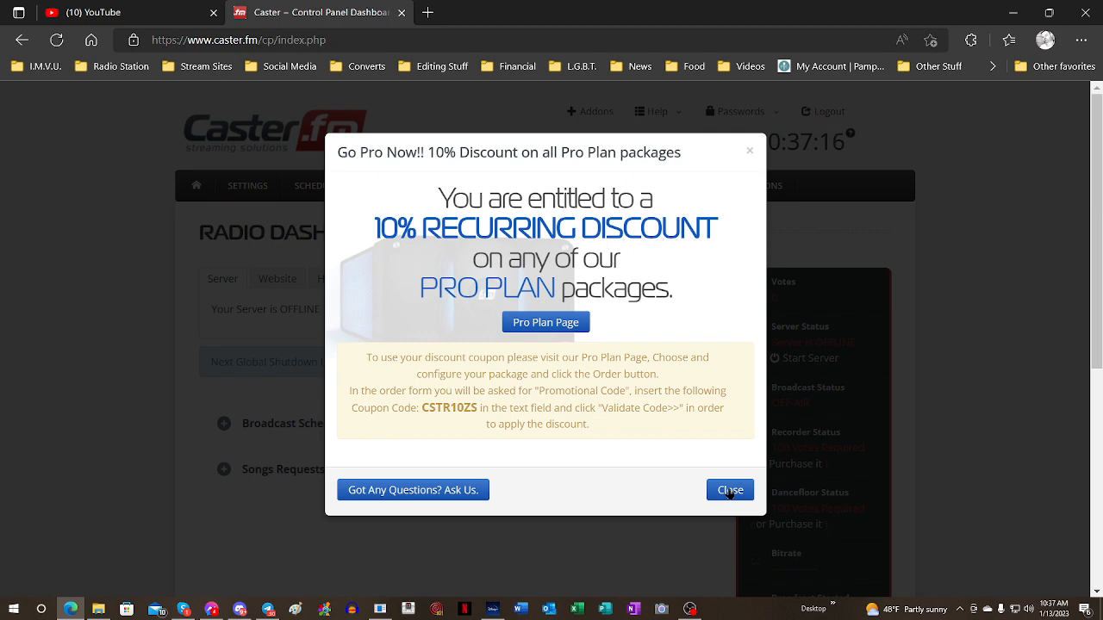
click(729, 490)
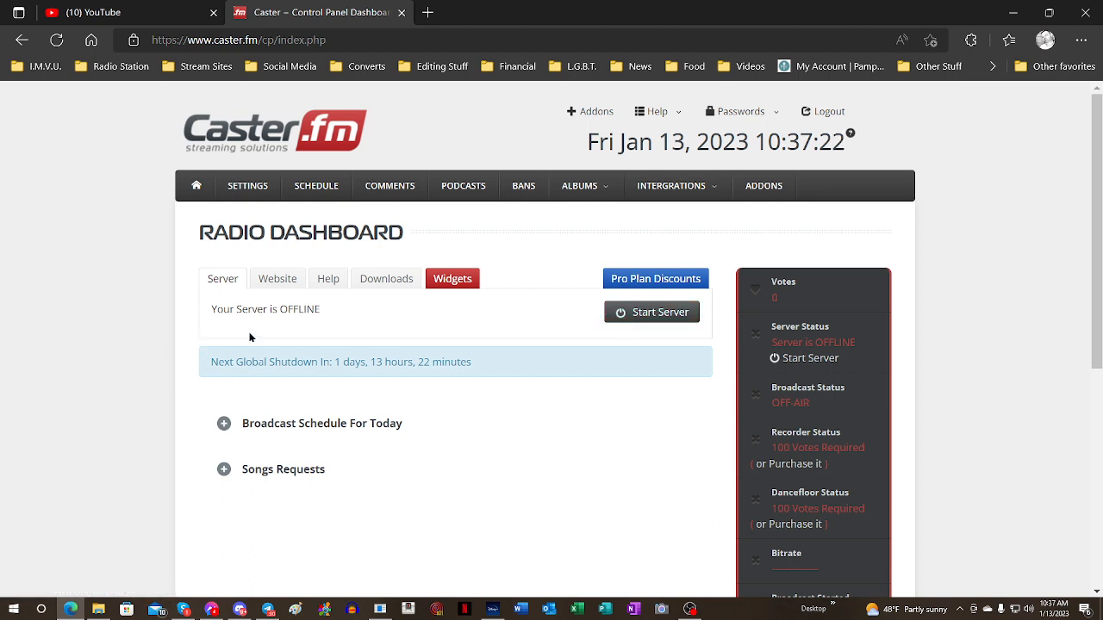
- Open the radio settings page and expand the required Radio Details section
click(244, 190)
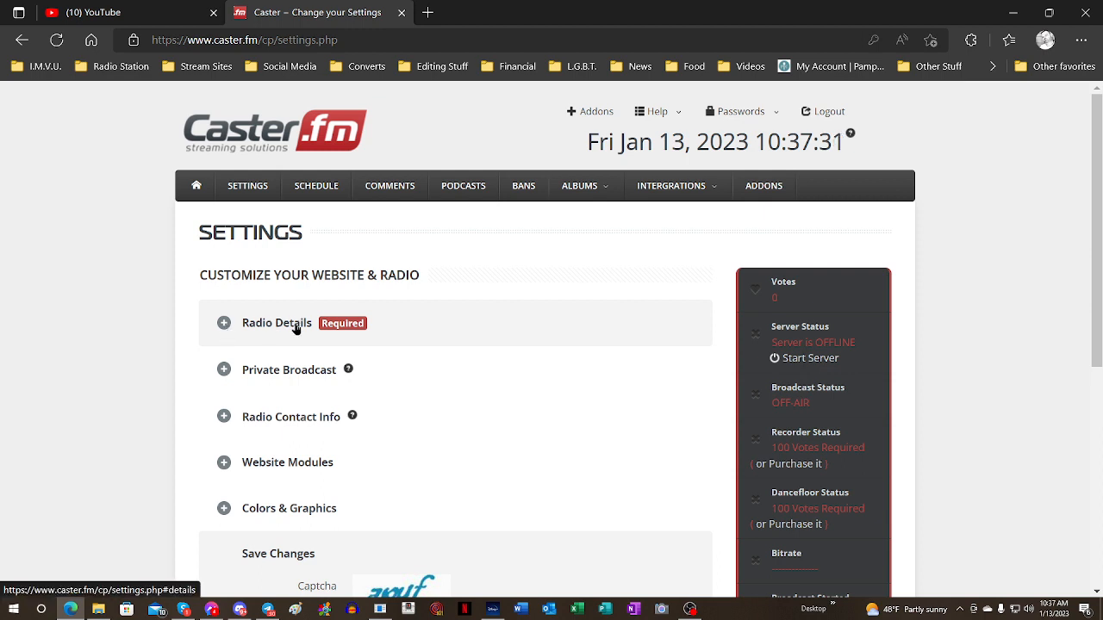
click(233, 327)
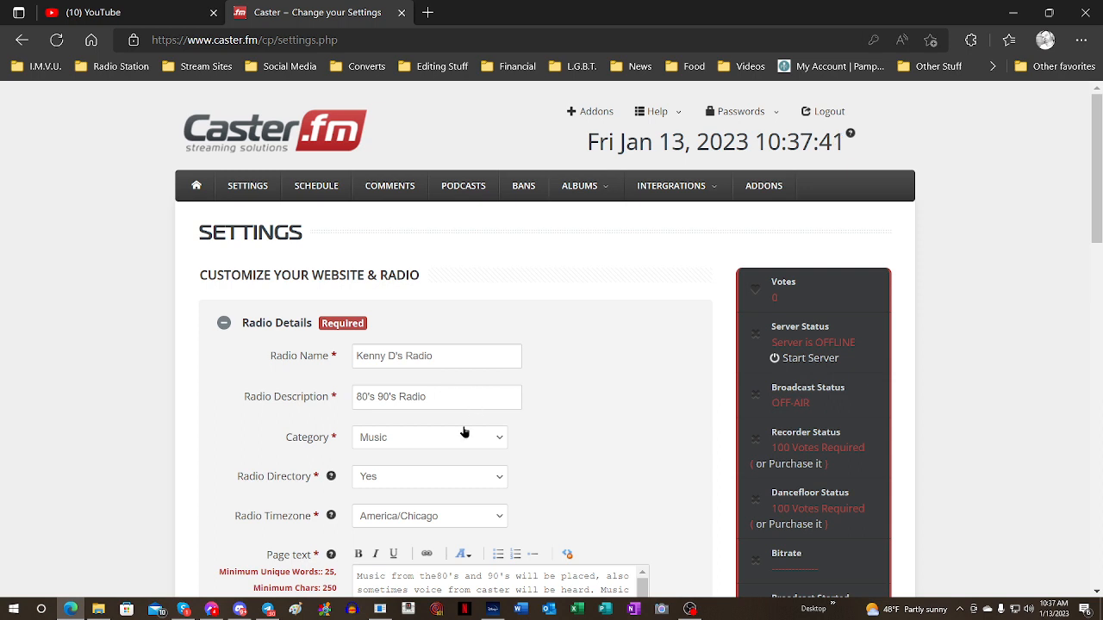
- Examine the choices for Category, Radio Directory and Radio Timezone in the Radio Details without changing any of them
click(389, 437)
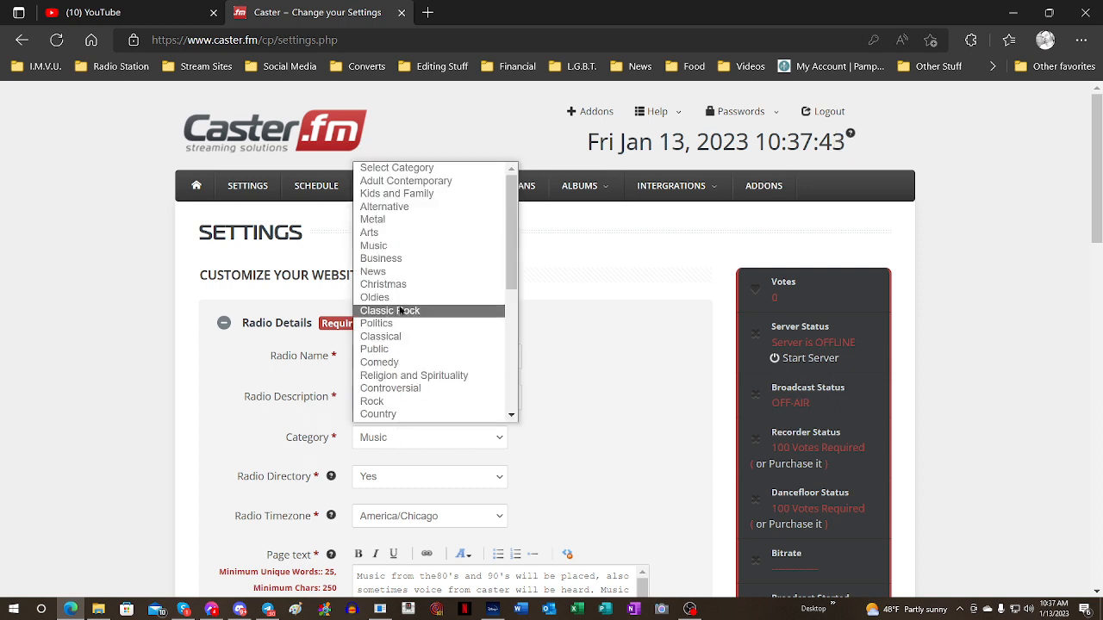
click(583, 446)
click(403, 488)
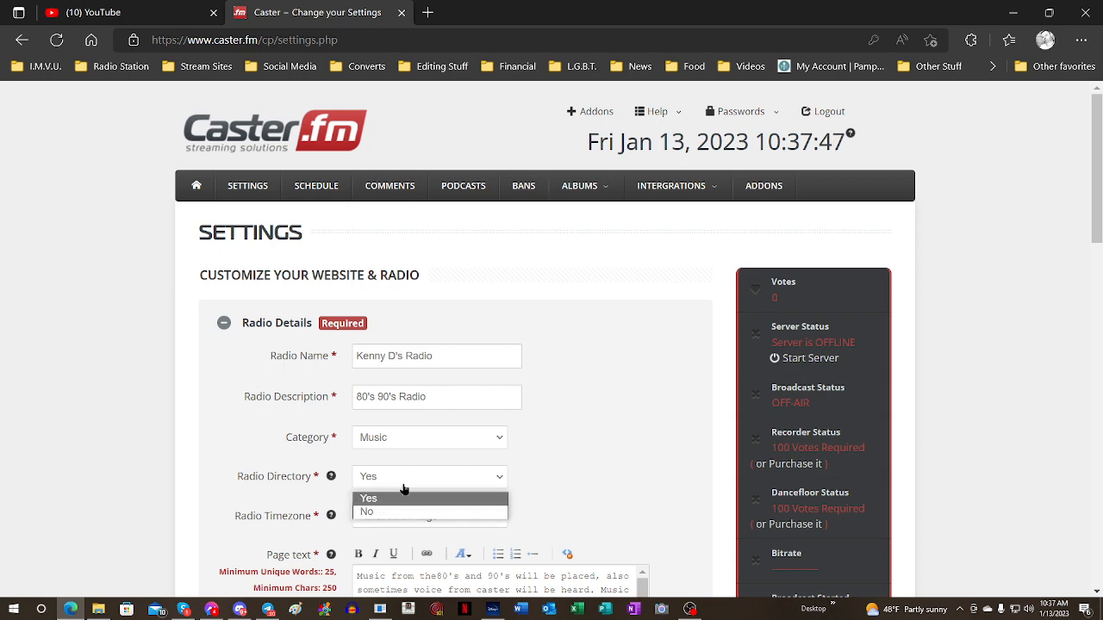
click(404, 492)
click(556, 493)
scroll(456, 500, down, 1)
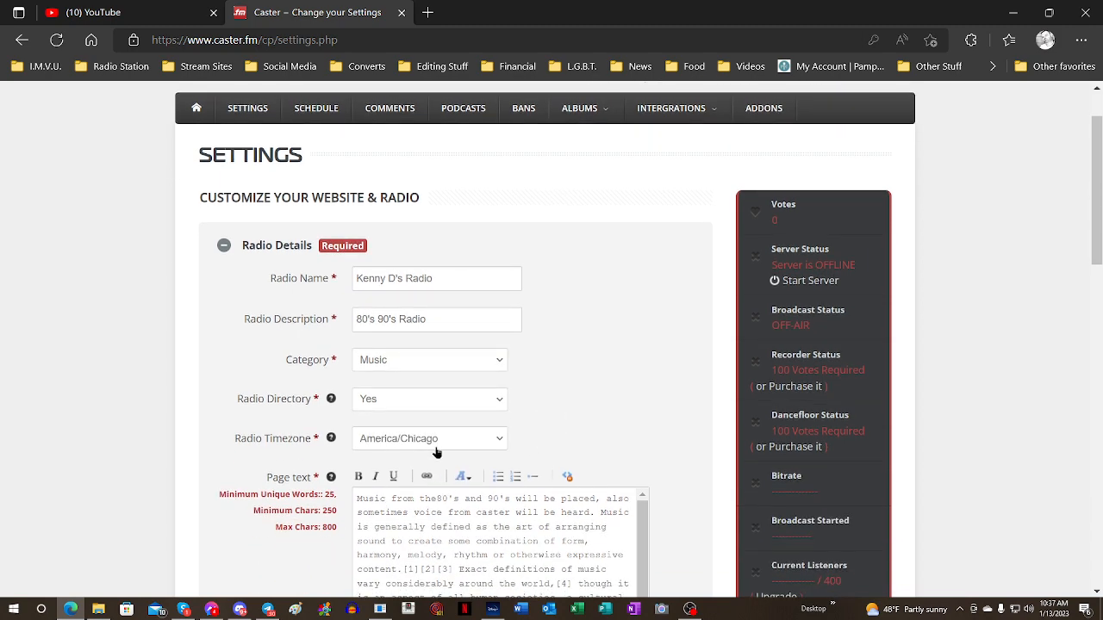
click(410, 441)
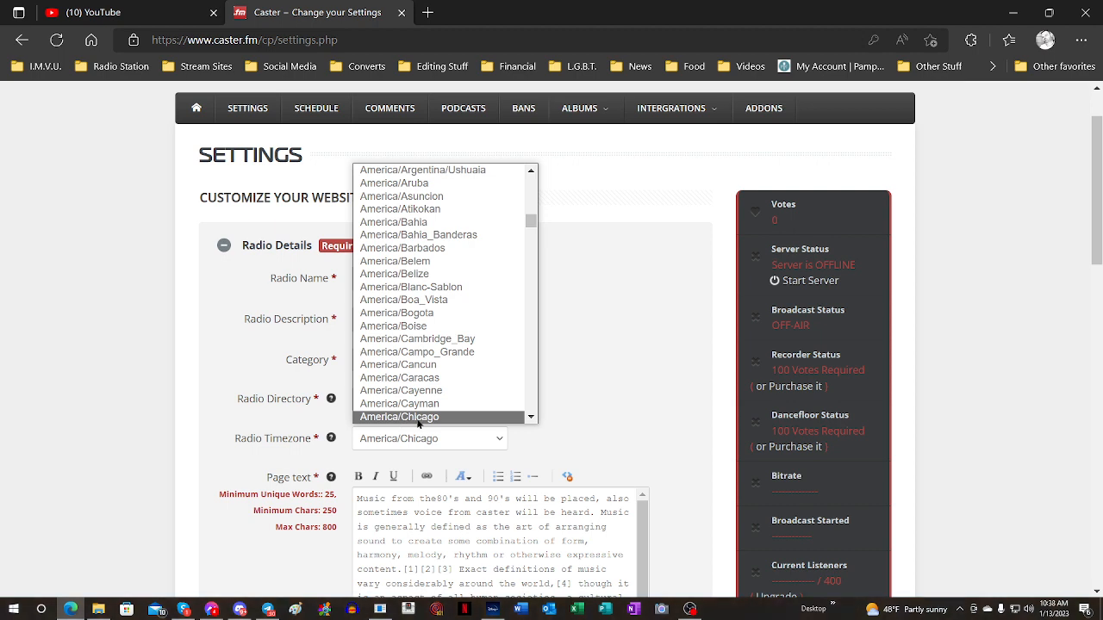
click(600, 430)
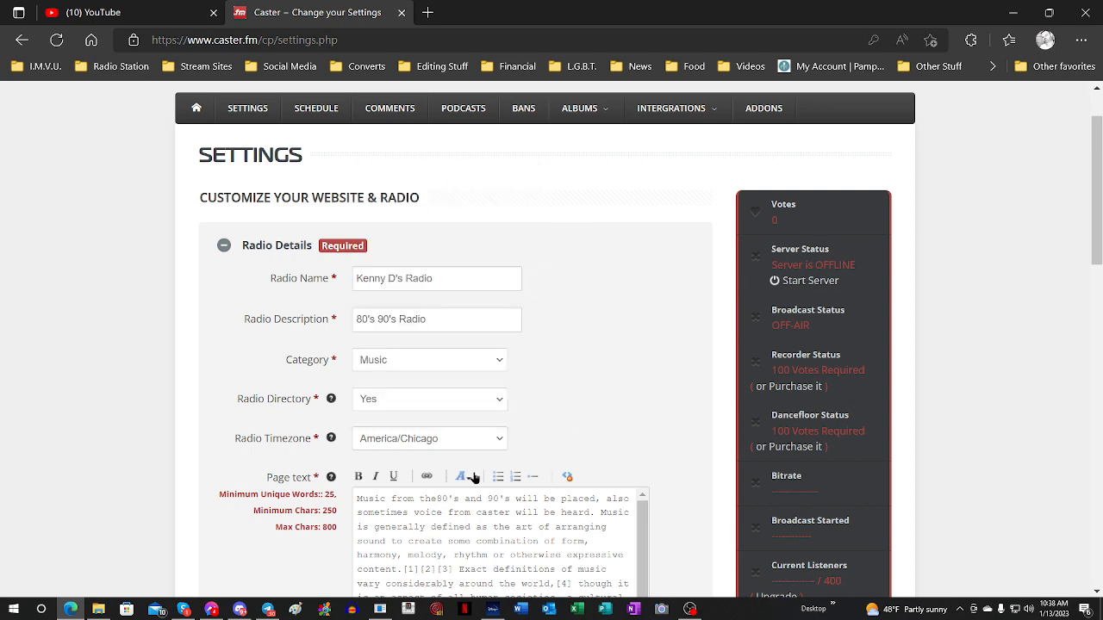
- Review the page text, page sidebar text, footer block title, footer block text and footer copyrights text in the Radio Details
scroll(470, 479, down, 3)
scroll(409, 422, up, 1)
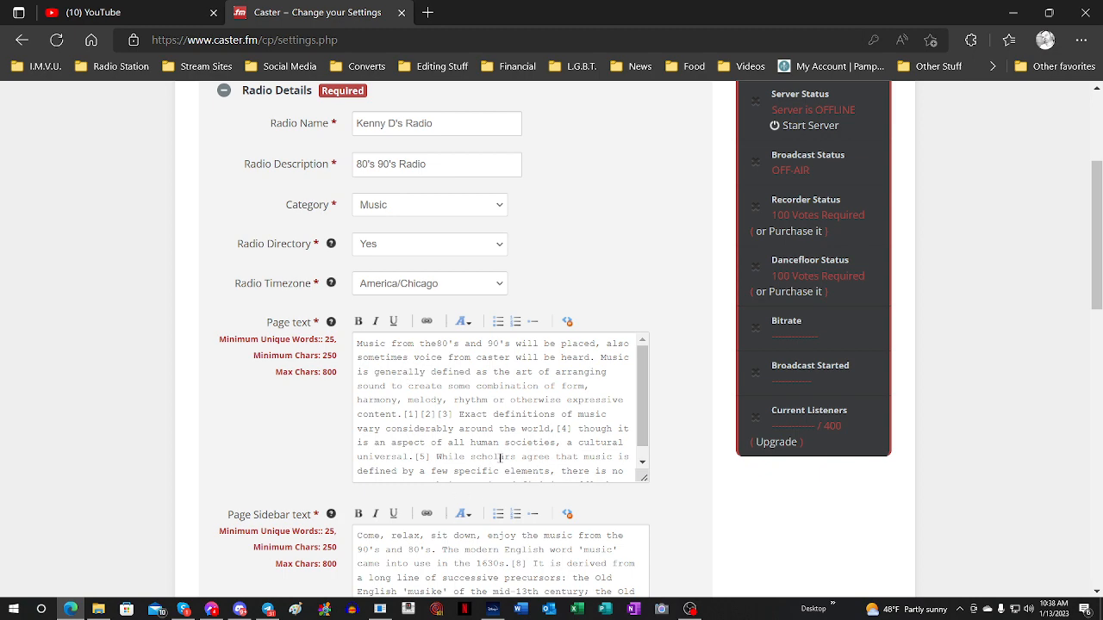
scroll(499, 459, down, 3)
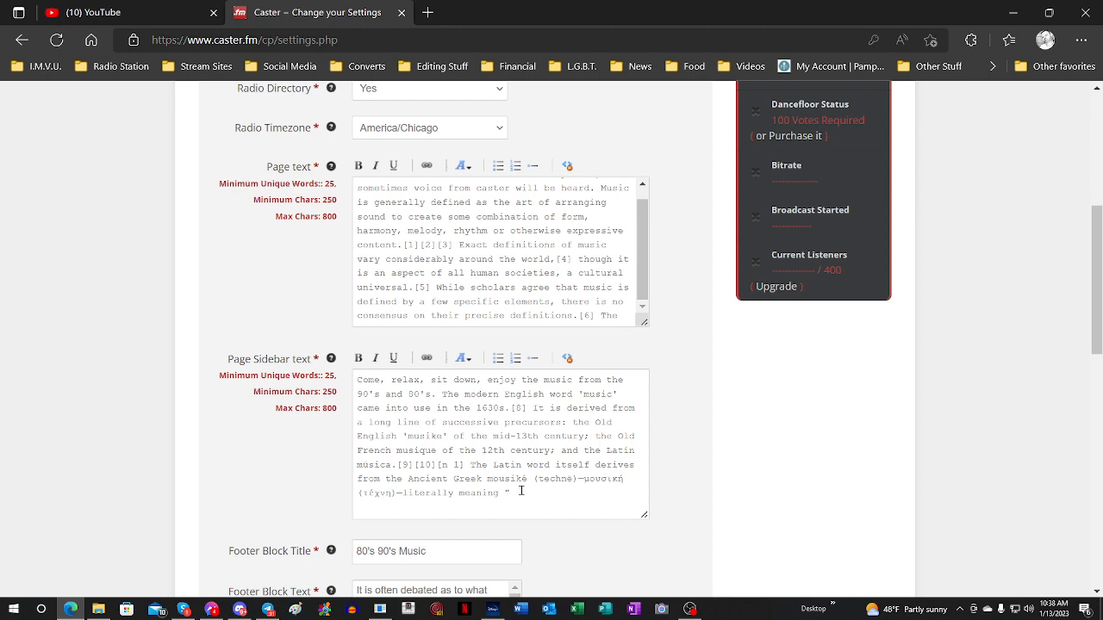
scroll(521, 491, down, 1)
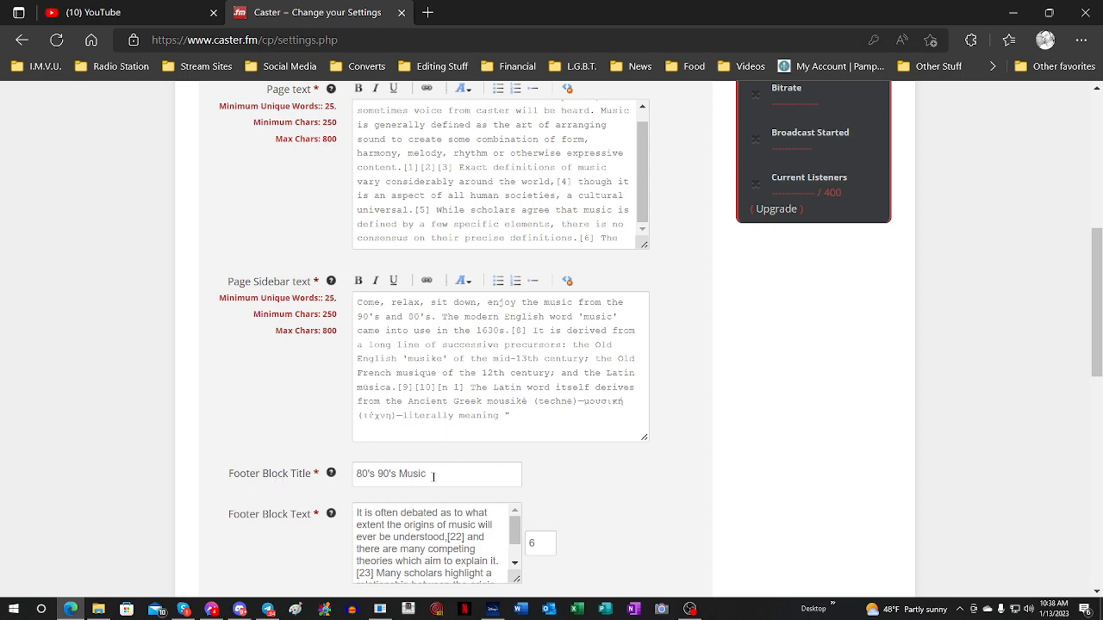
scroll(467, 474, down, 2)
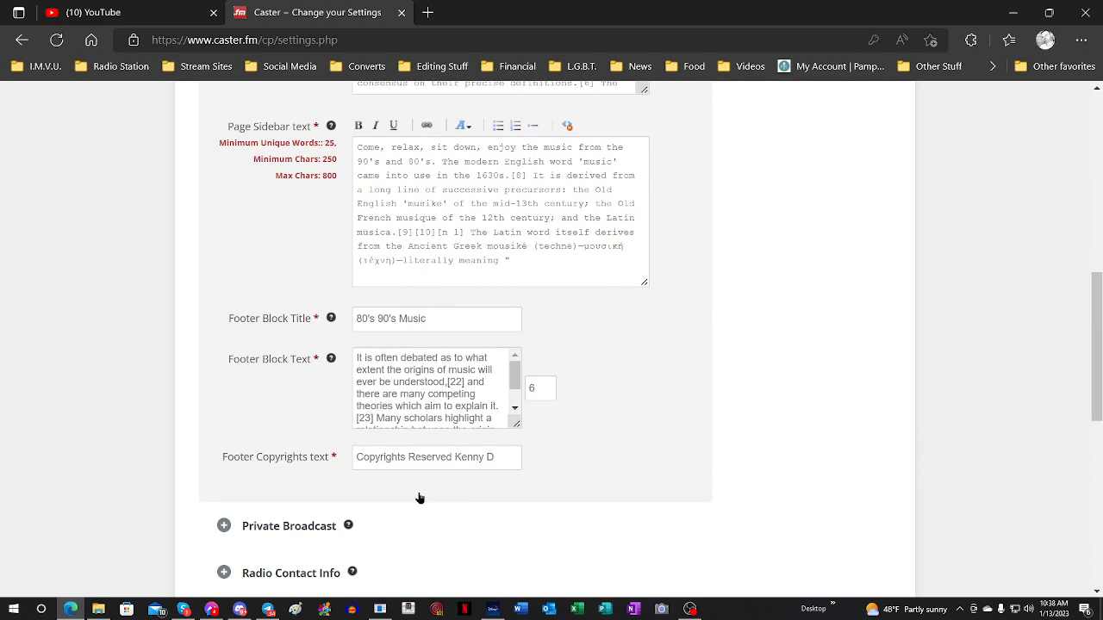
scroll(421, 499, up, 1)
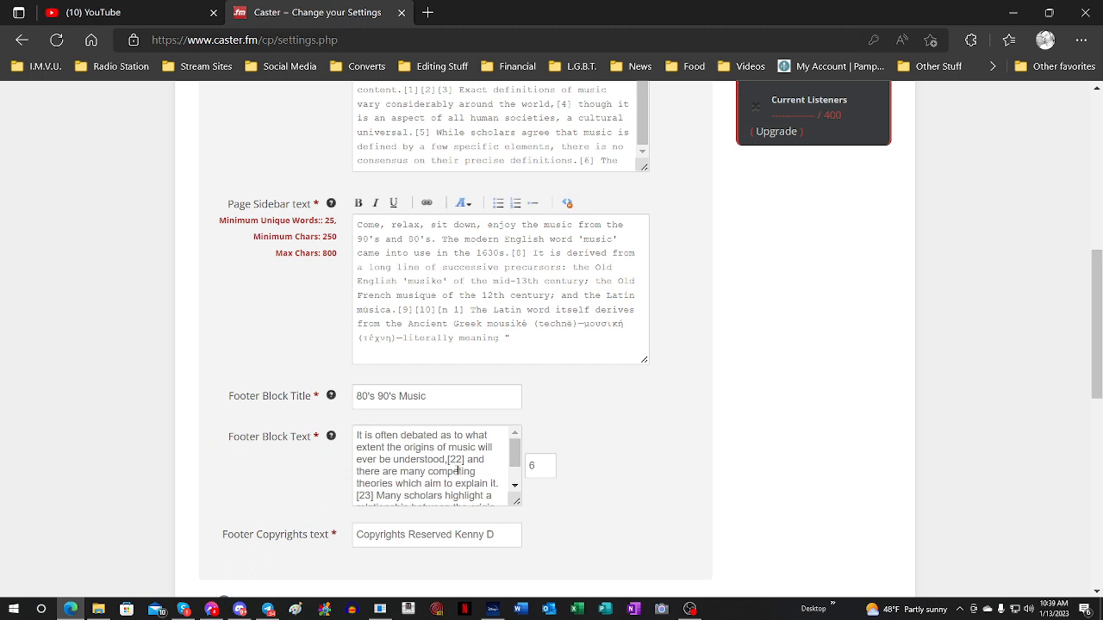
scroll(458, 472, down, 2)
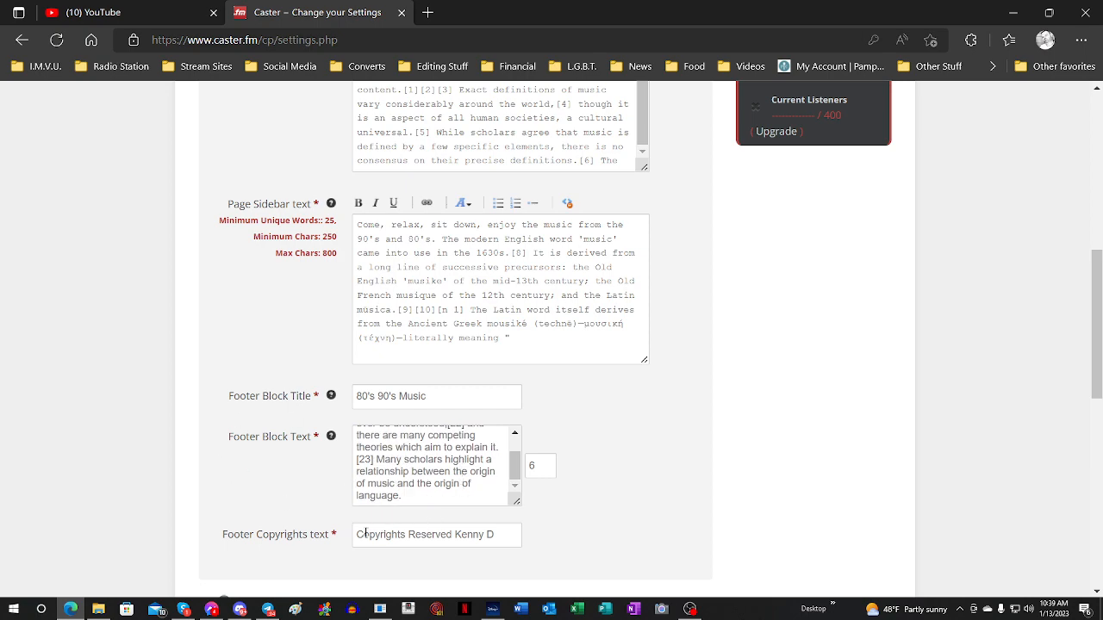
scroll(405, 517, down, 2)
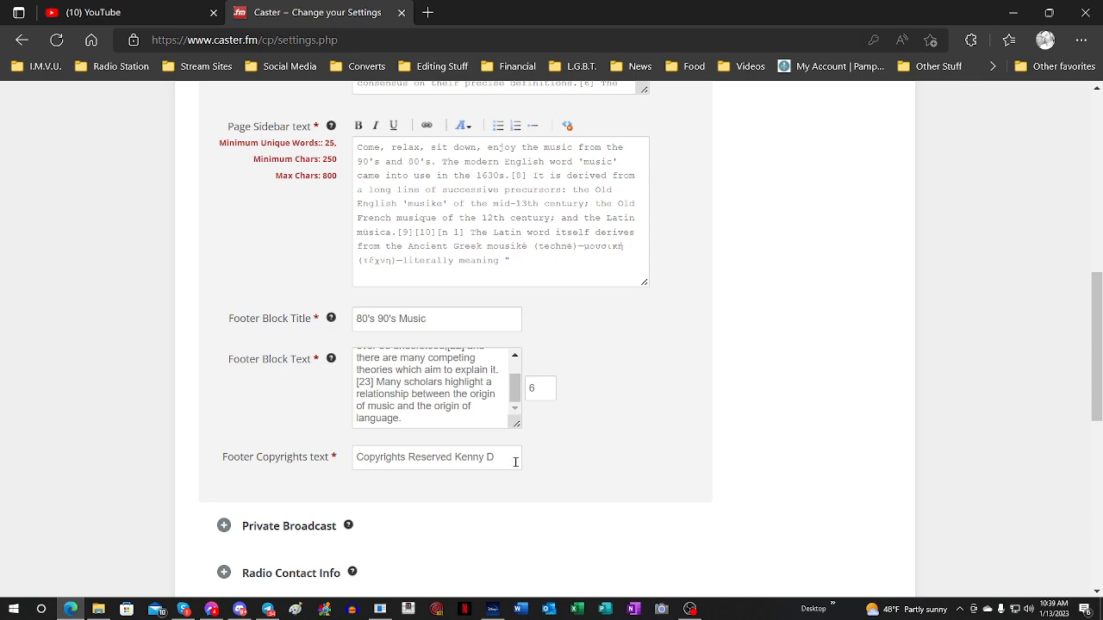
- Expand the Private Broadcast section and review its status, enable or disable choice, and password field
scroll(466, 474, down, 3)
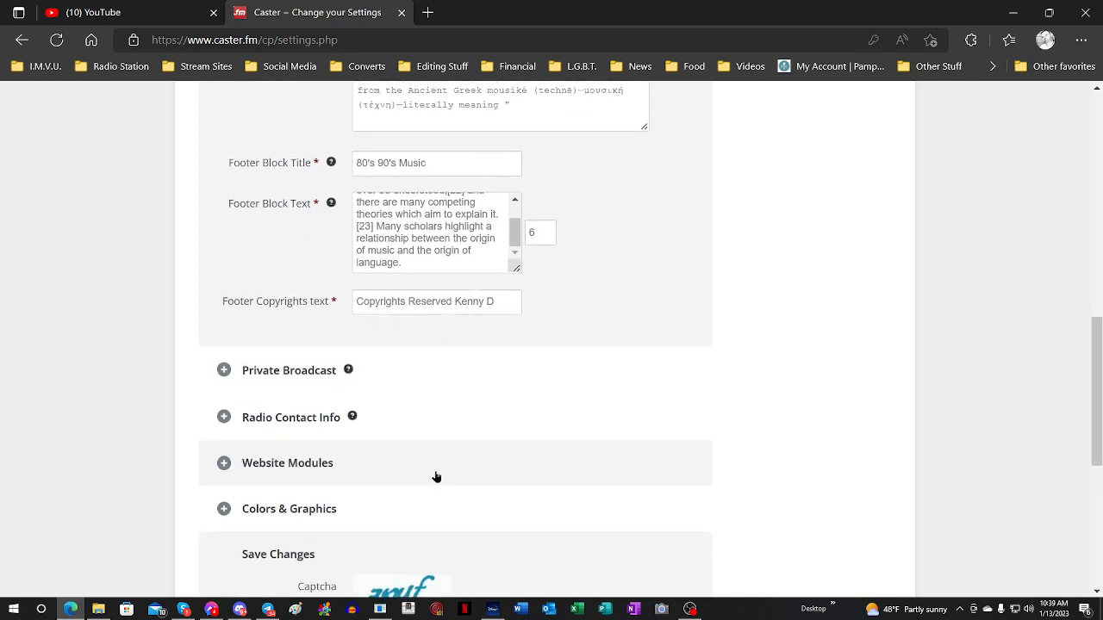
scroll(396, 457, up, 3)
scroll(259, 439, down, 2)
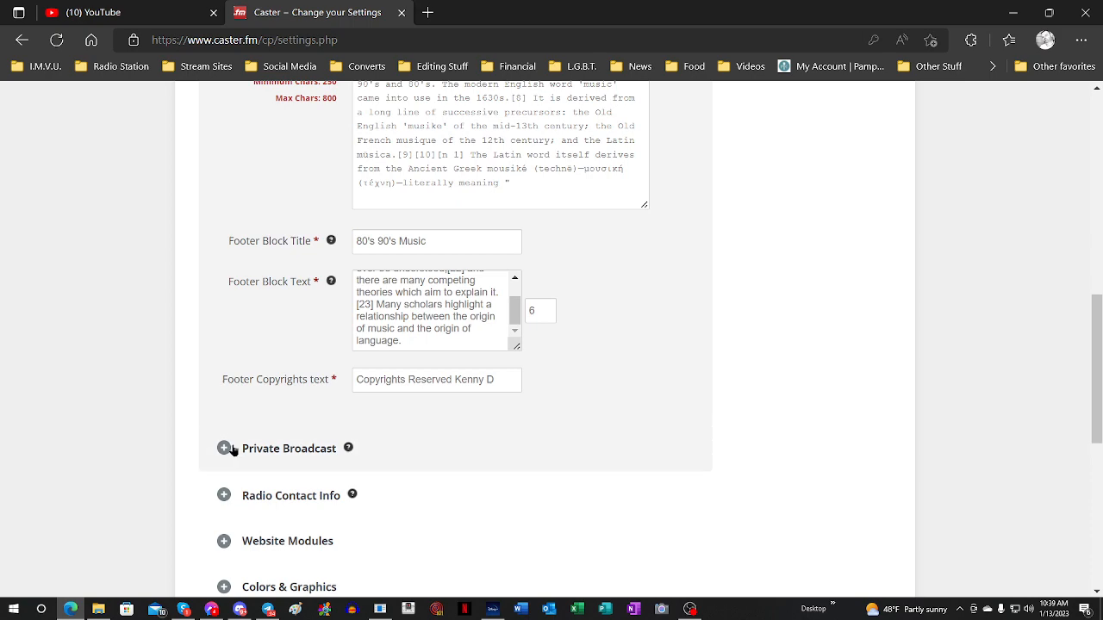
scroll(225, 448, down, 10)
scroll(417, 424, up, 9)
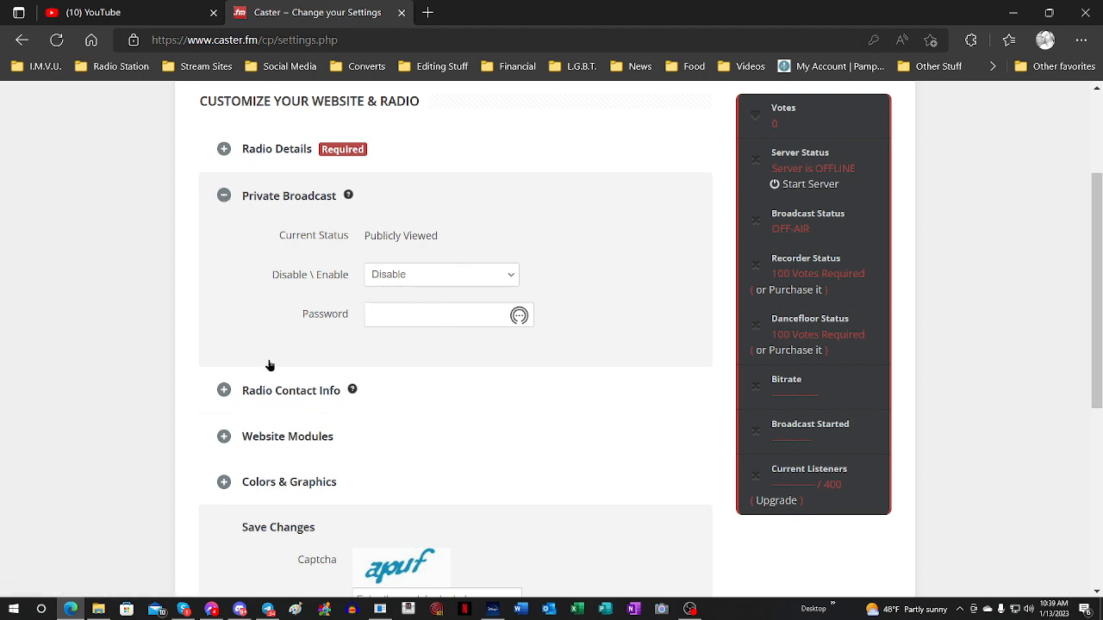
- Expand the Radio Contact Info section and review its social media, email, Skype, Telegram and phone fields
click(227, 391)
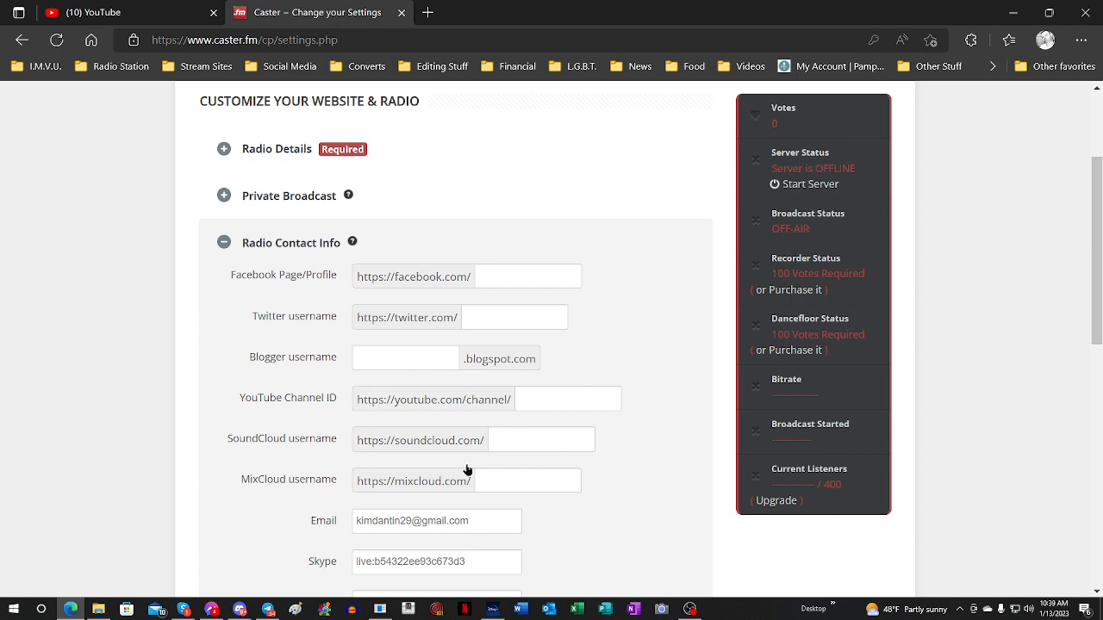
scroll(505, 480, down, 2)
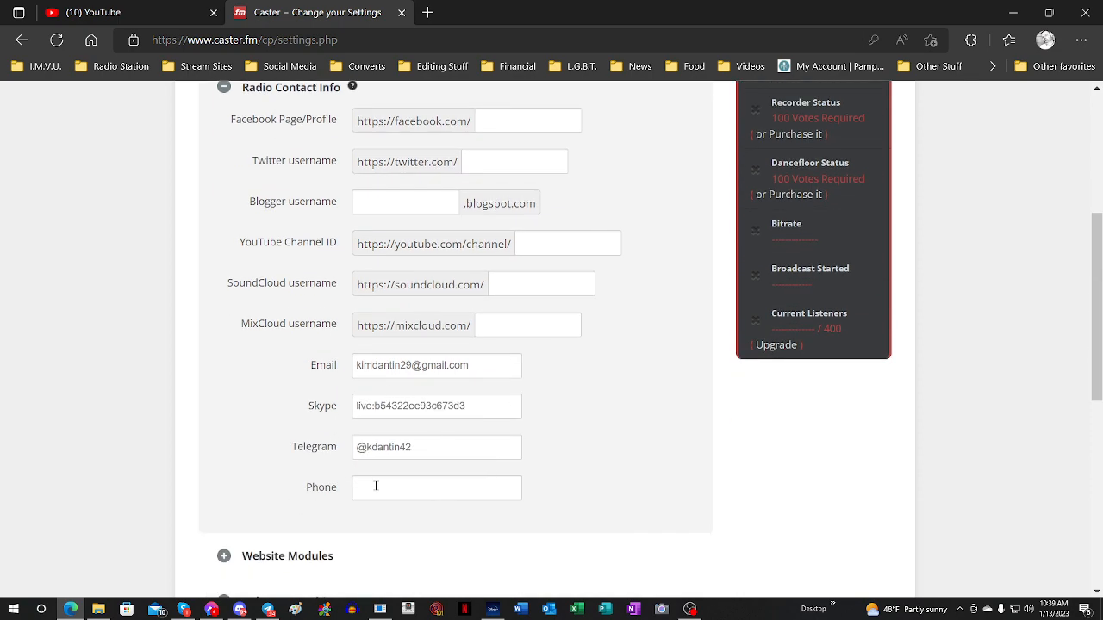
scroll(490, 494, up, 4)
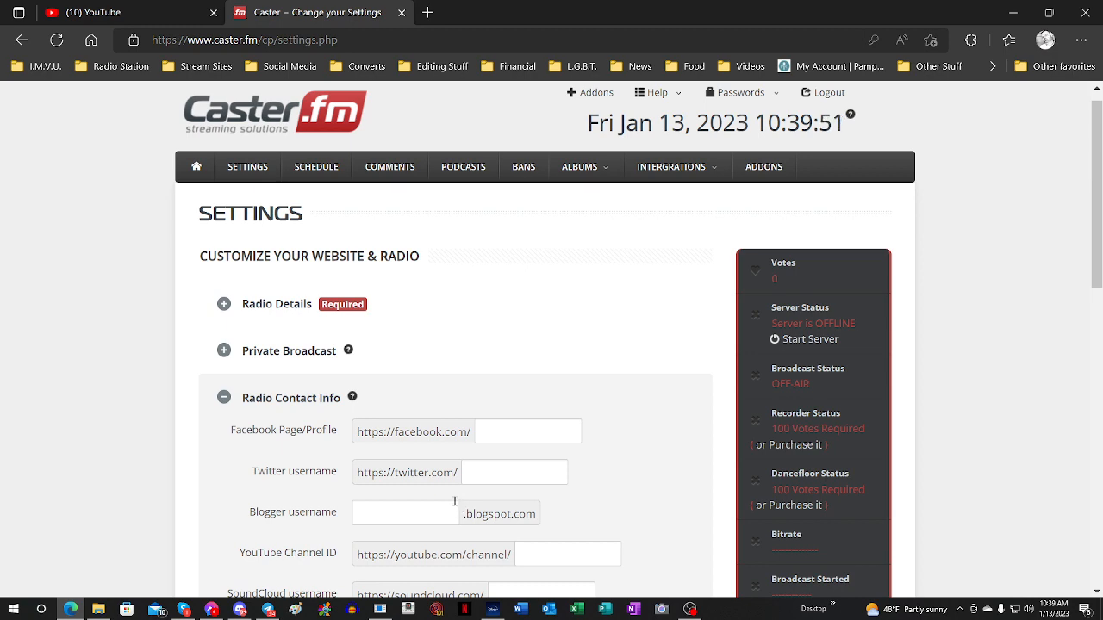
- Open the radio station's public page in a new browser tab from the Radio Station bookmarks
click(427, 12)
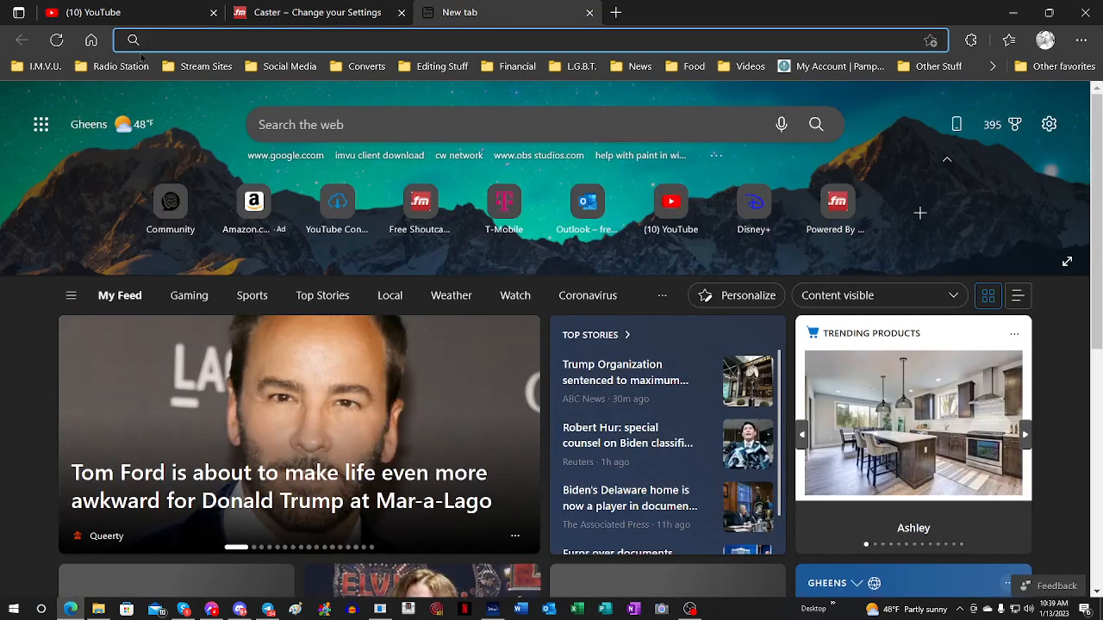
click(177, 67)
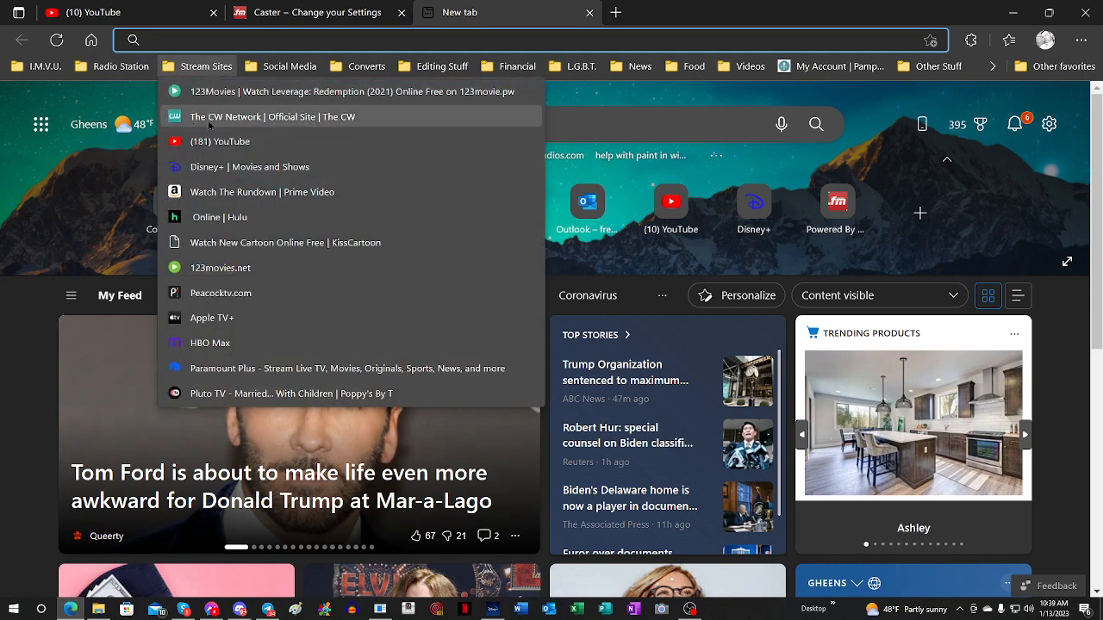
click(121, 66)
click(121, 67)
click(115, 91)
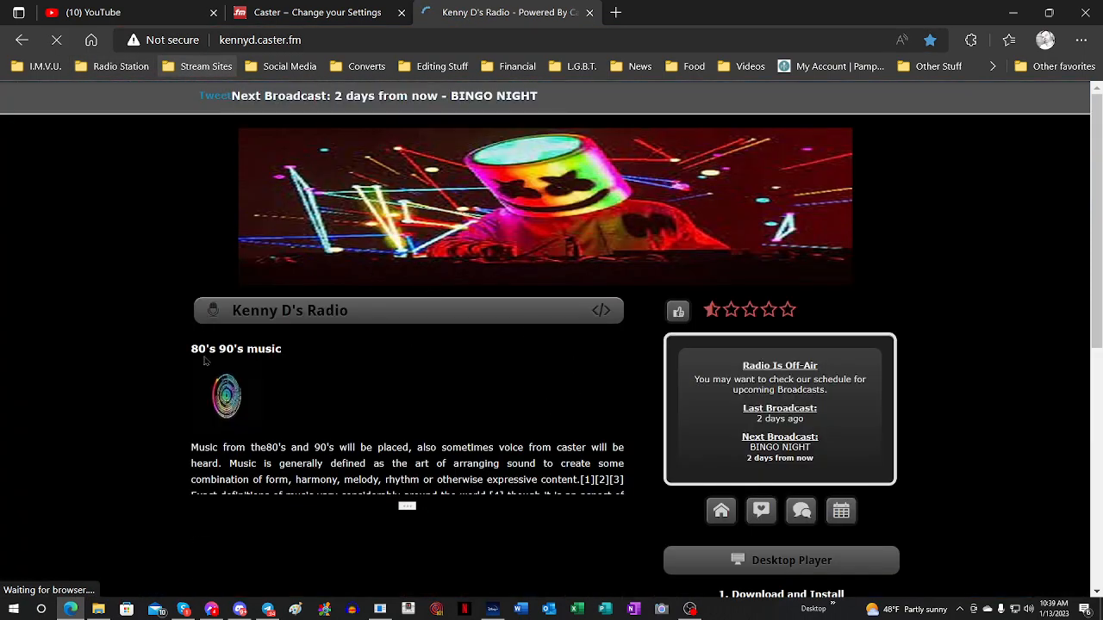
- Examine the public radio page from its banner and page text down to the sidebar text, footer block and contact icons
scroll(384, 348, down, 4)
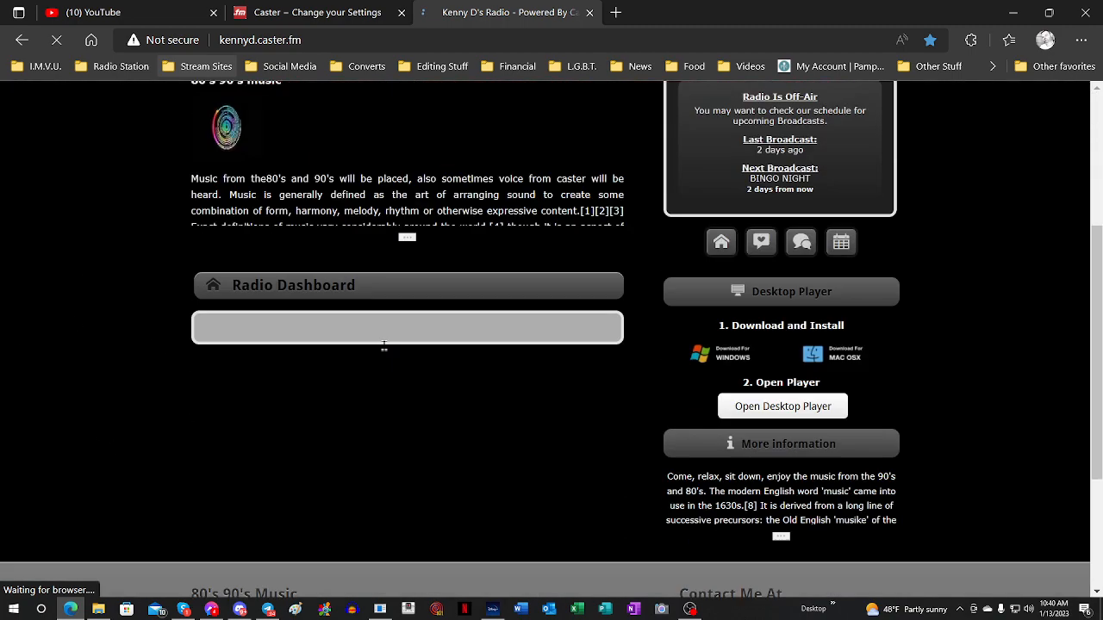
scroll(389, 350, up, 3)
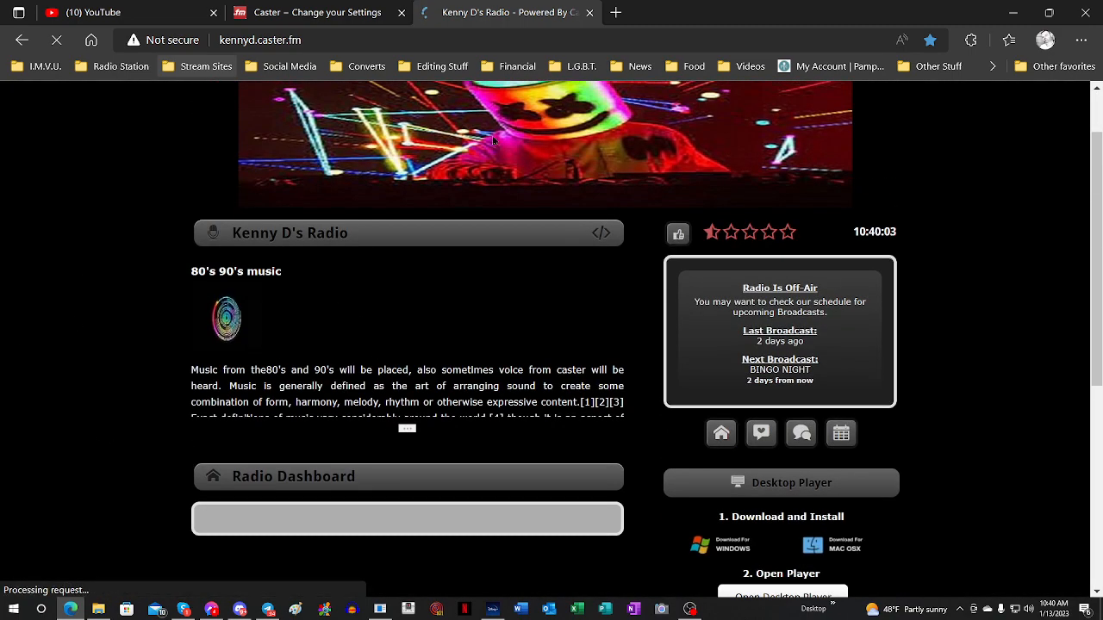
scroll(730, 274, down, 3)
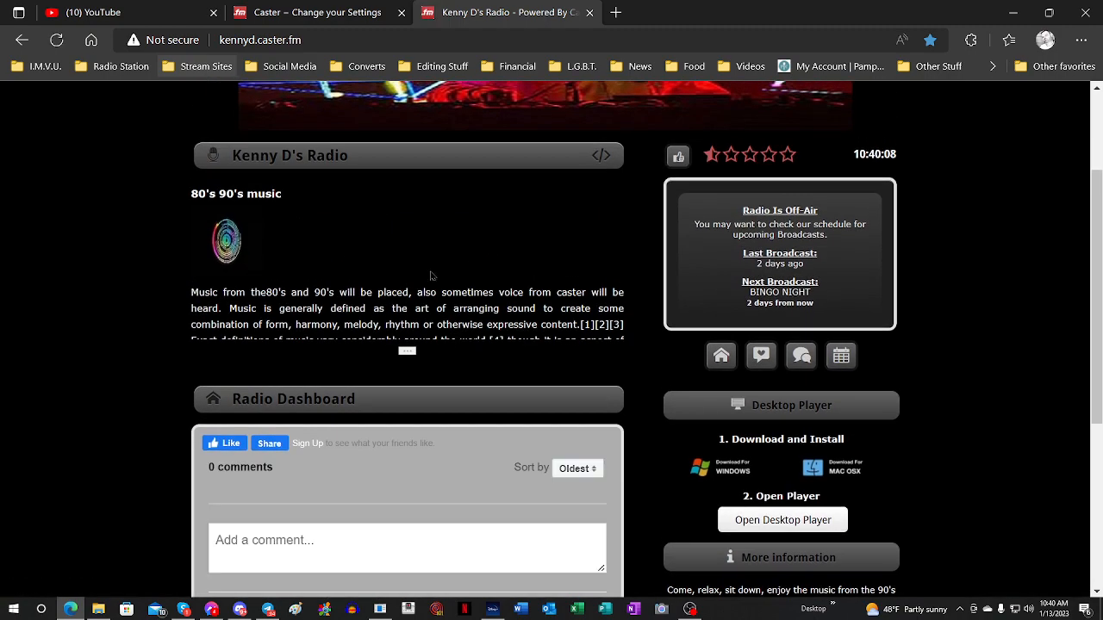
scroll(468, 294, down, 1)
scroll(468, 294, up, 2)
scroll(467, 296, down, 3)
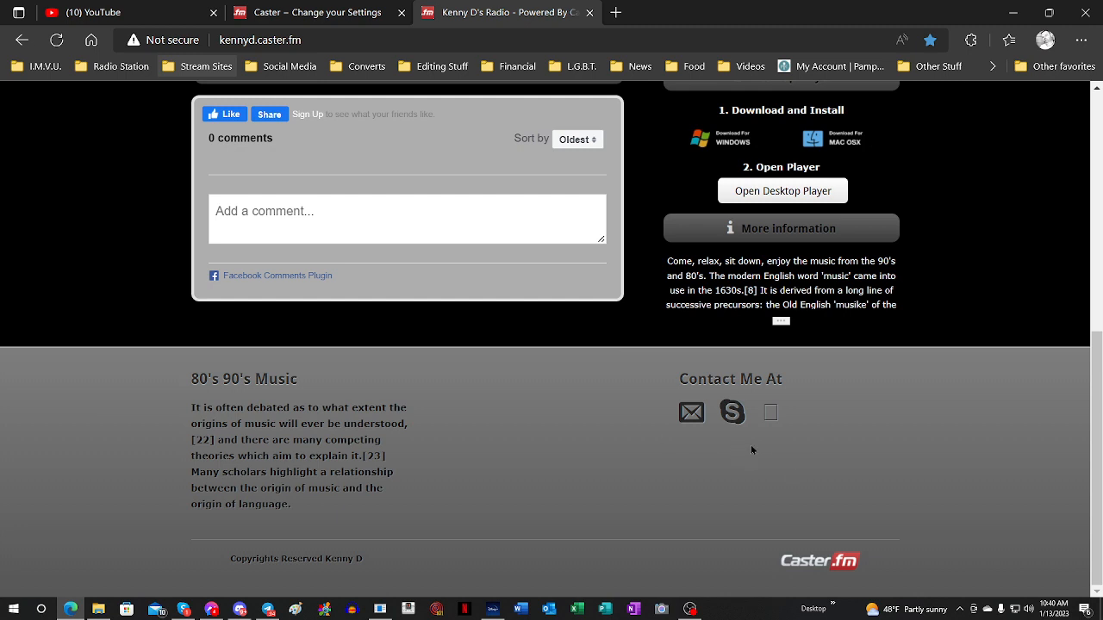
scroll(448, 392, up, 5)
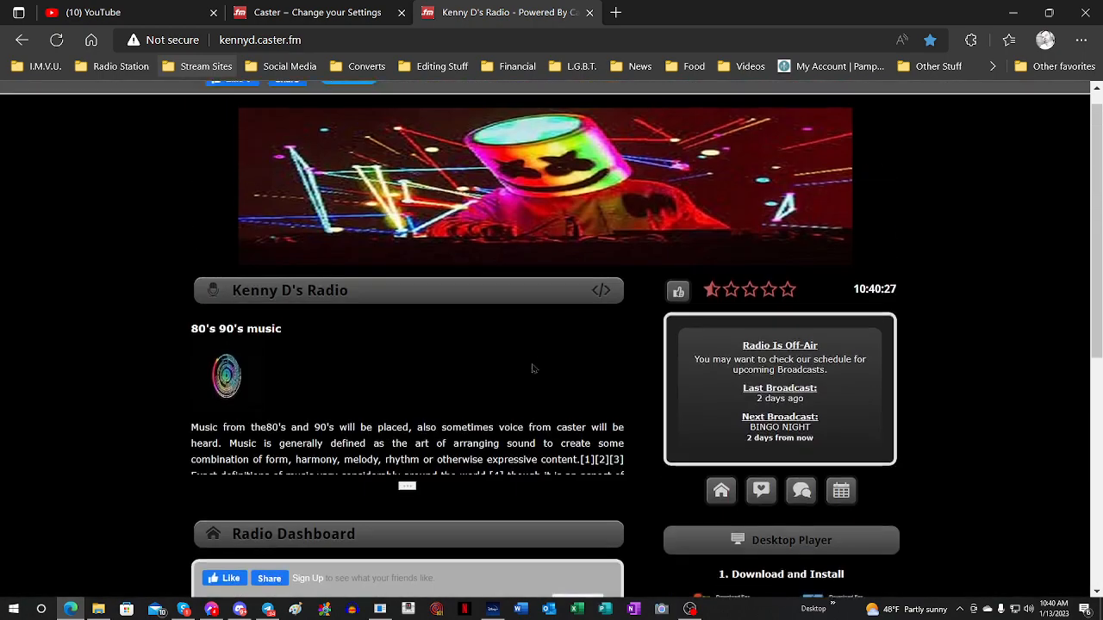
- Return to the Caster.fm settings and go over the Radio Contact Info fields again
click(293, 15)
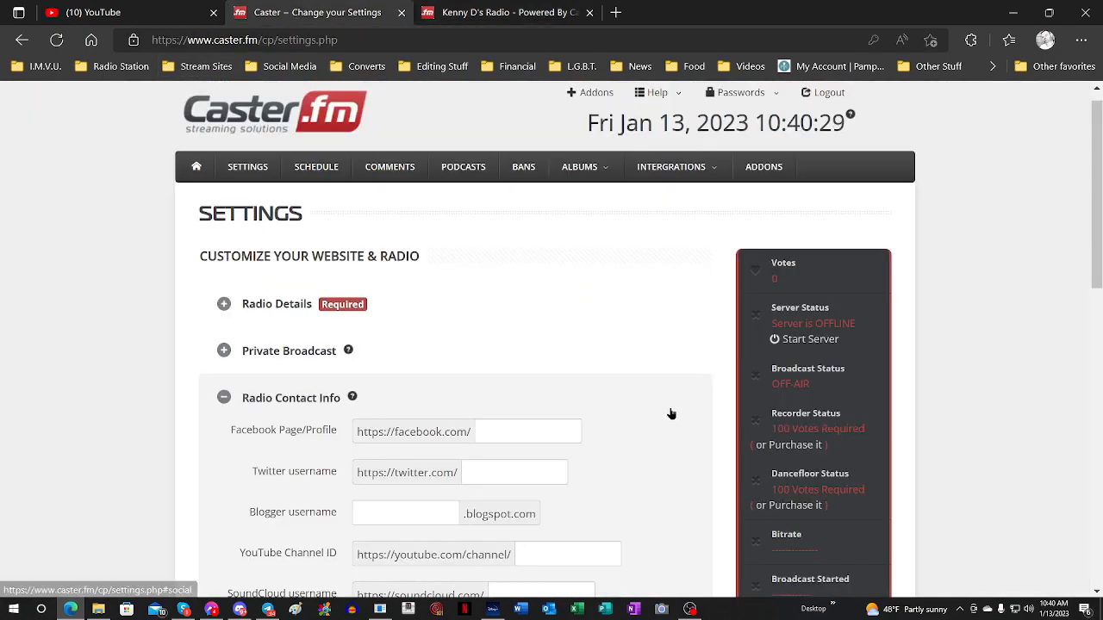
scroll(670, 411, down, 5)
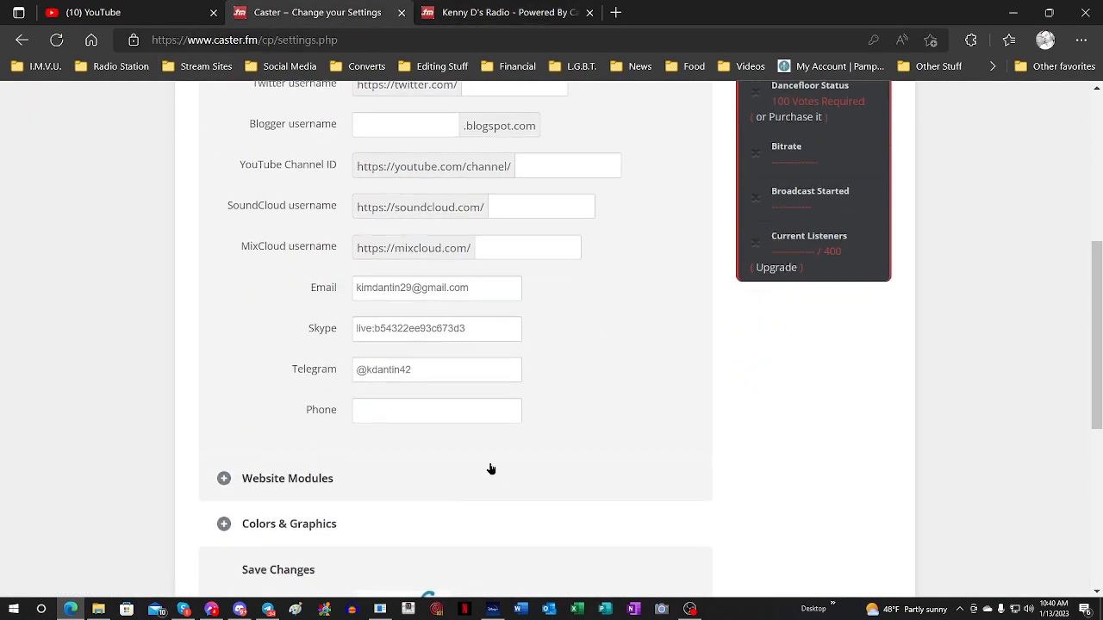
scroll(491, 467, down, 2)
scroll(413, 302, up, 6)
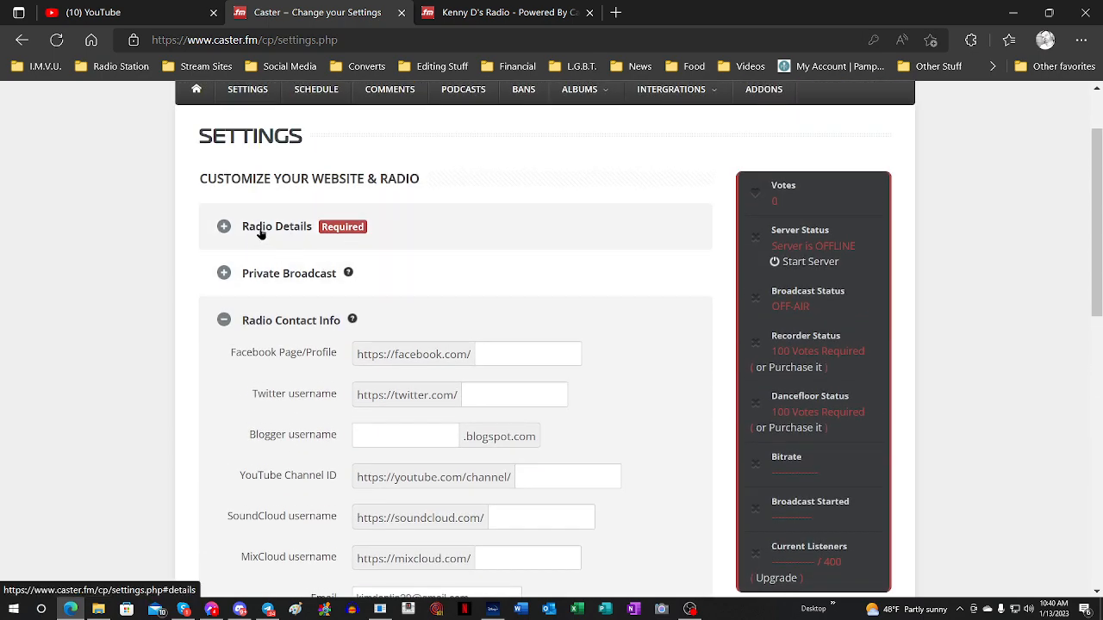
scroll(448, 480, down, 3)
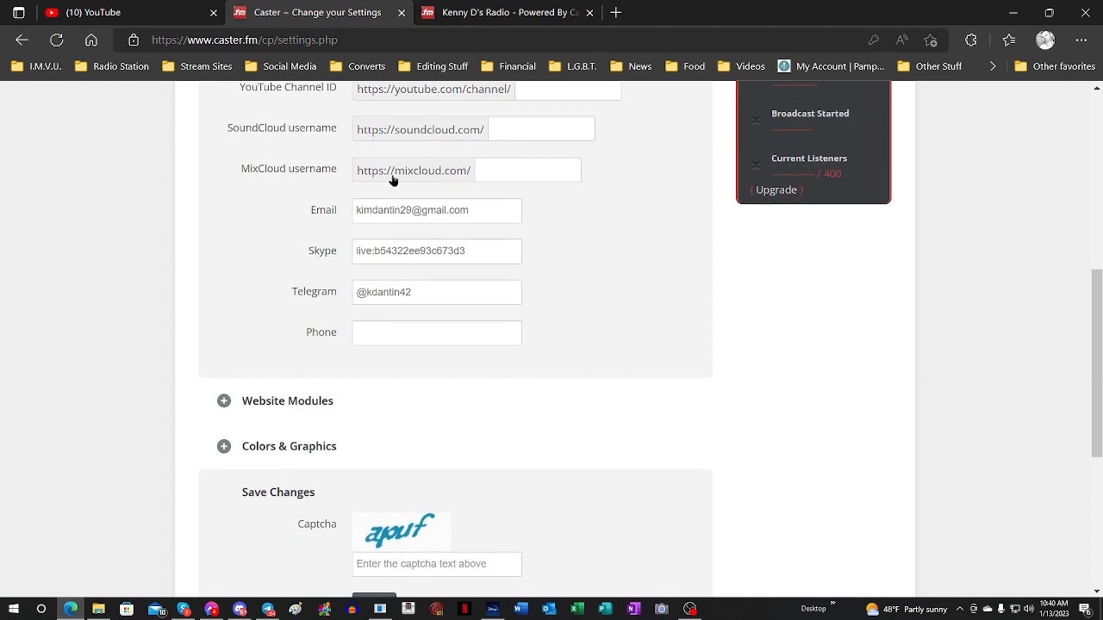
- Expand the Website Modules section and check the On and Off choices for Song Requests without changing the setting
click(225, 418)
scroll(411, 447, down, 5)
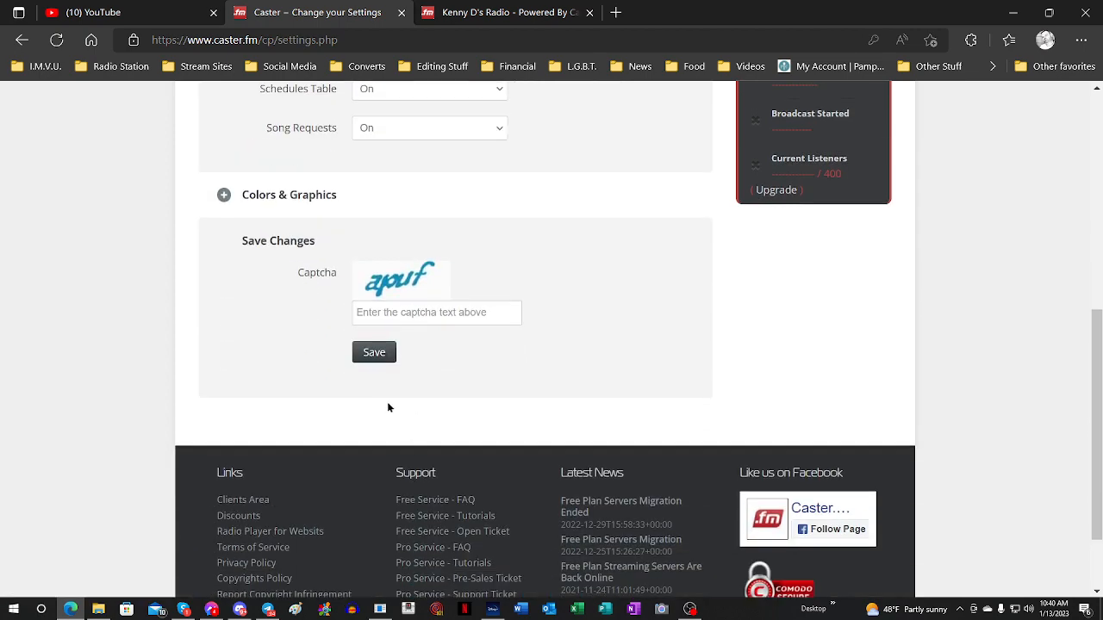
scroll(387, 405, up, 4)
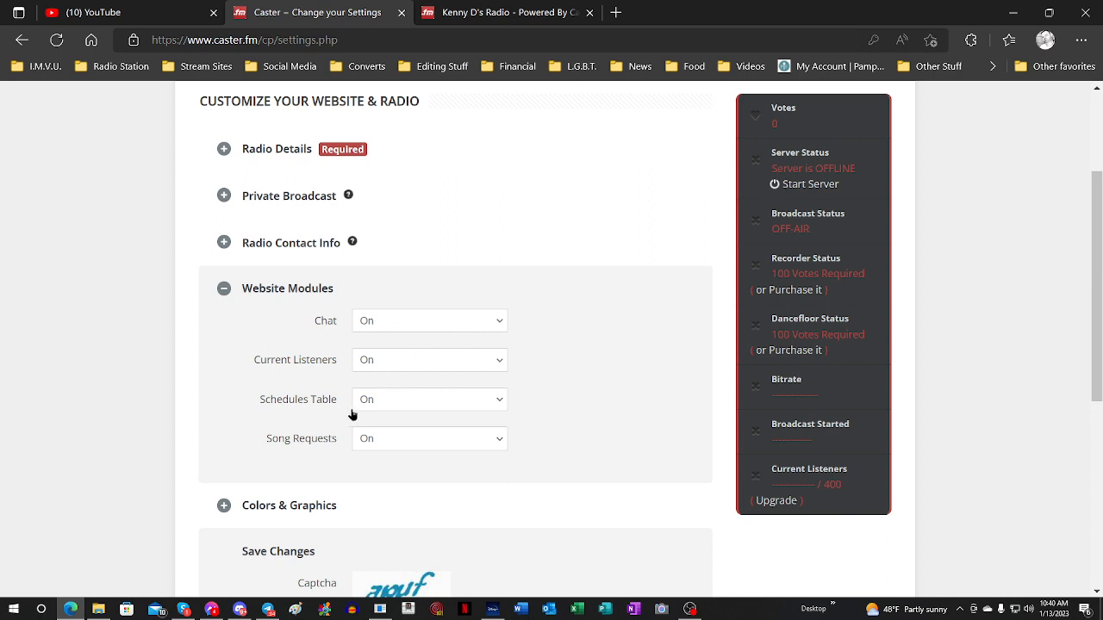
click(415, 447)
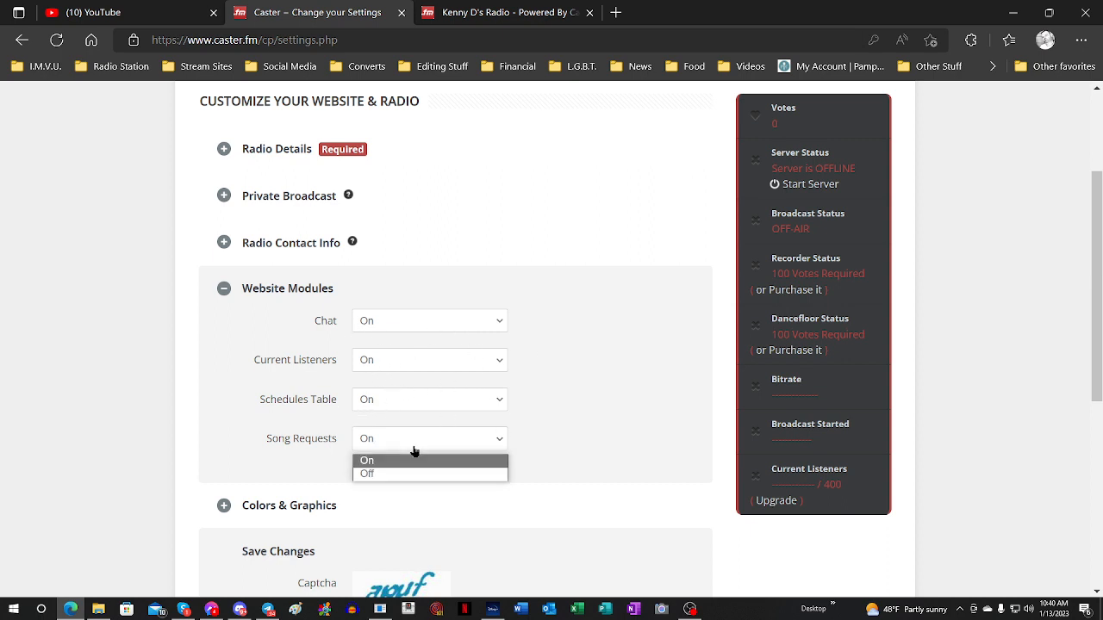
click(416, 448)
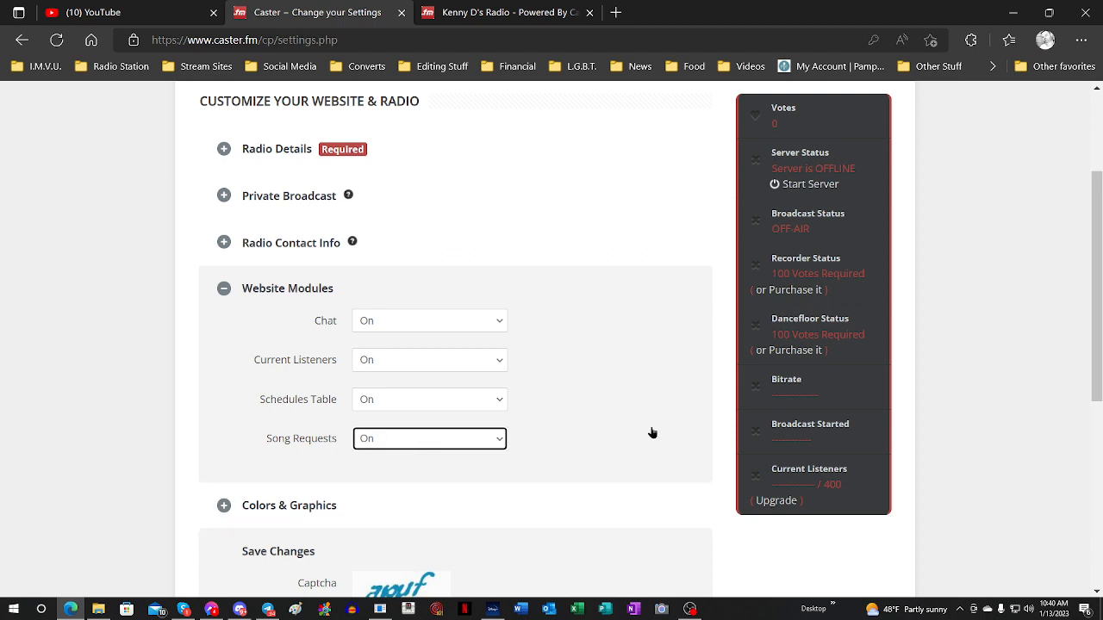
- Expand the Colors & Graphics section and compare its background color setting with the public radio page
scroll(414, 414, down, 1)
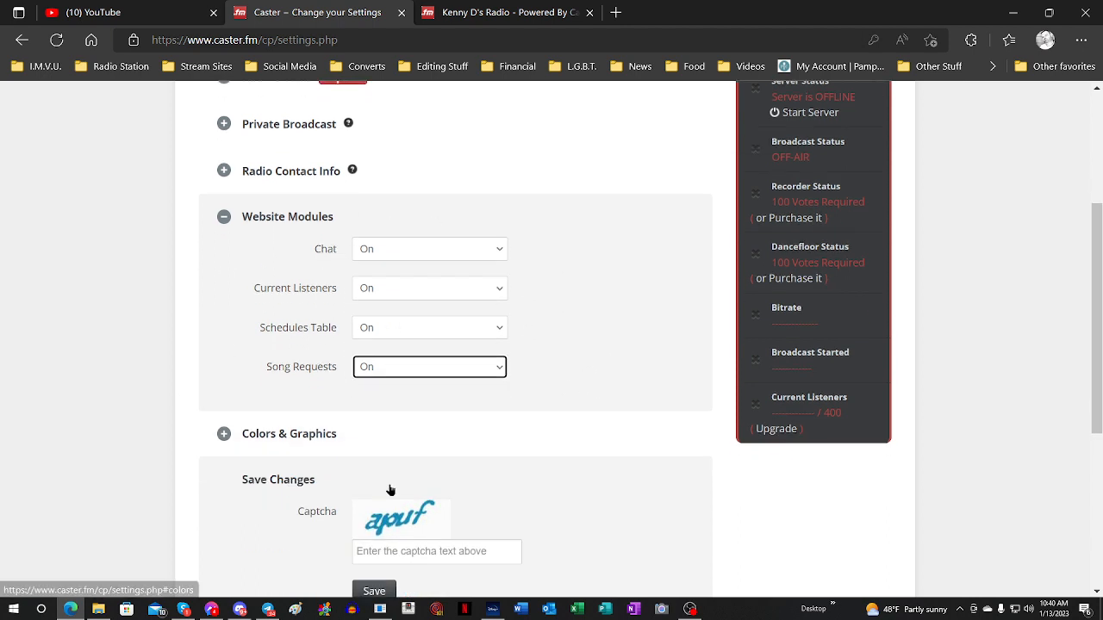
click(224, 428)
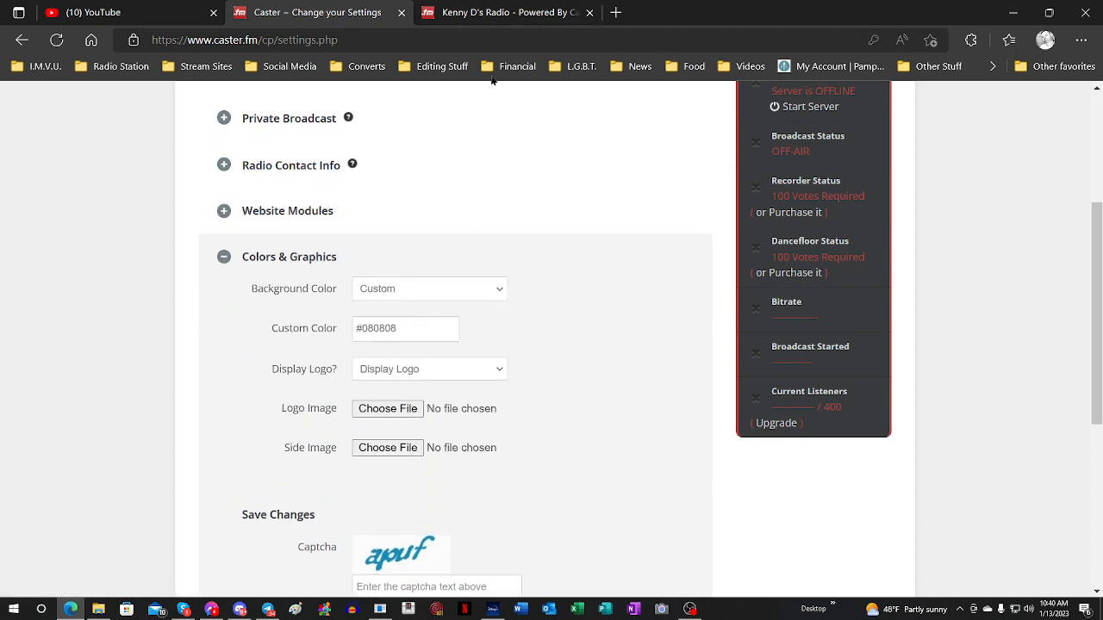
click(505, 17)
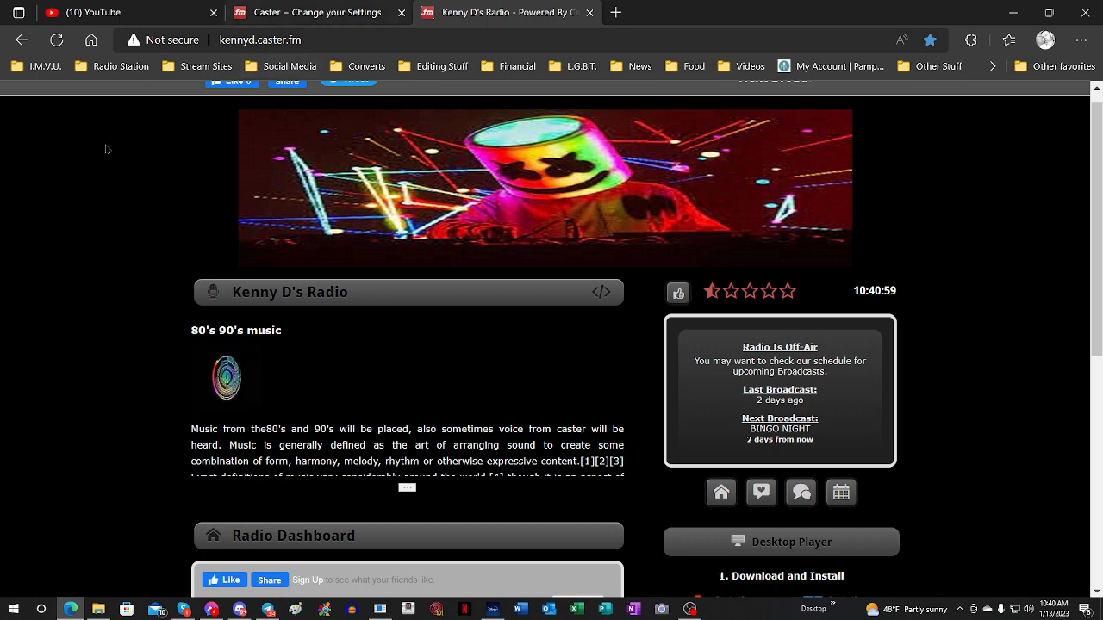
click(280, 9)
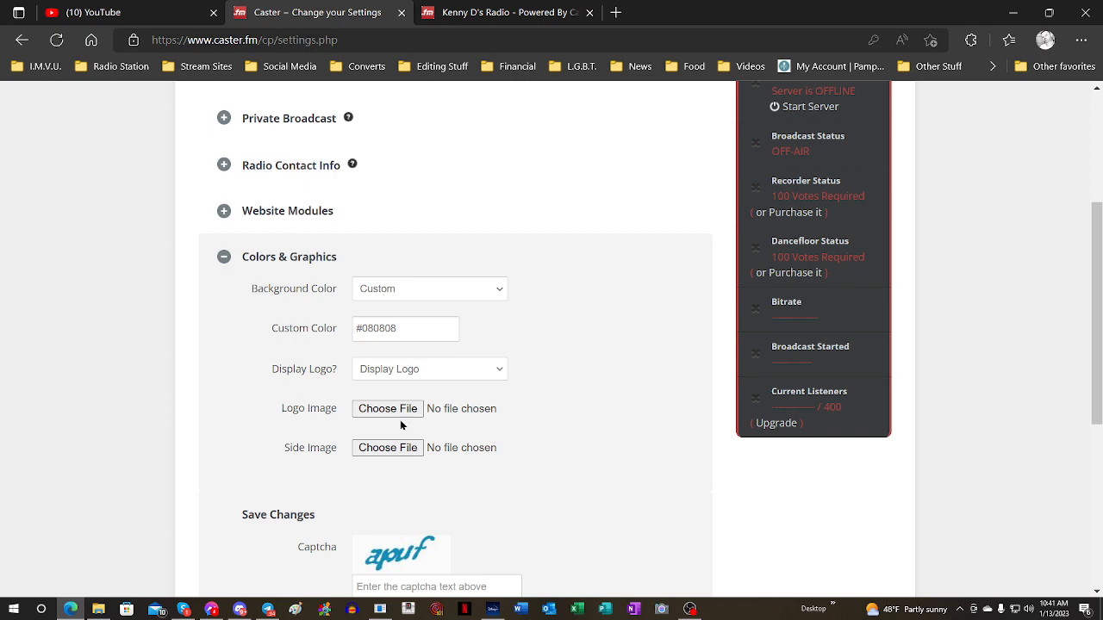
- Check where the logo image and side image appear on the public radio page, and return to the Colors & Graphics settings
key(ctrl+Tab)
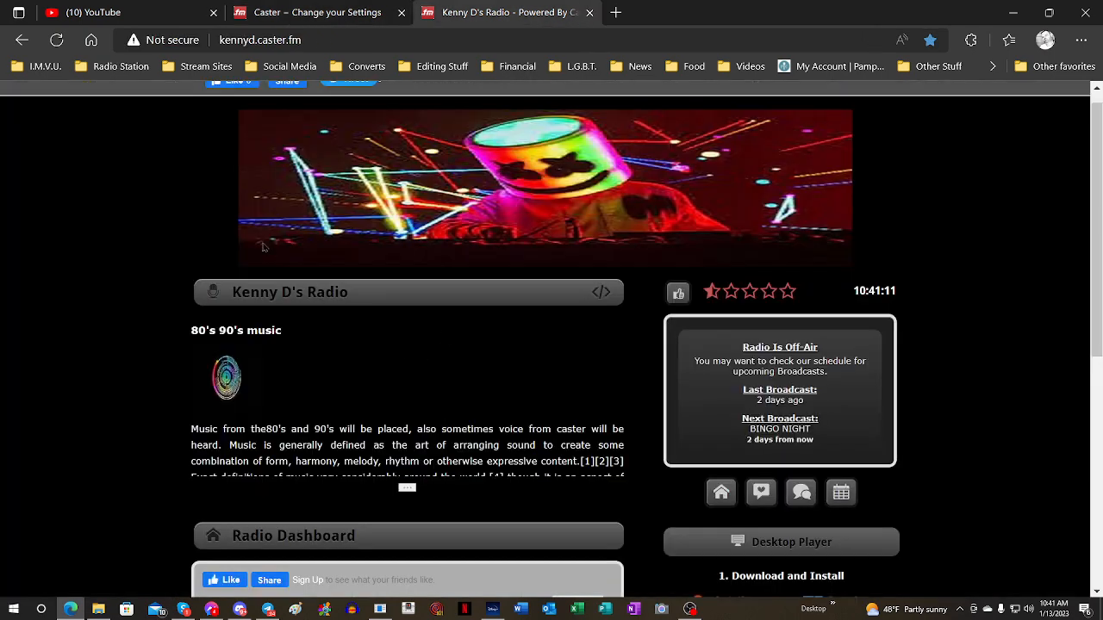
scroll(223, 383, down, 5)
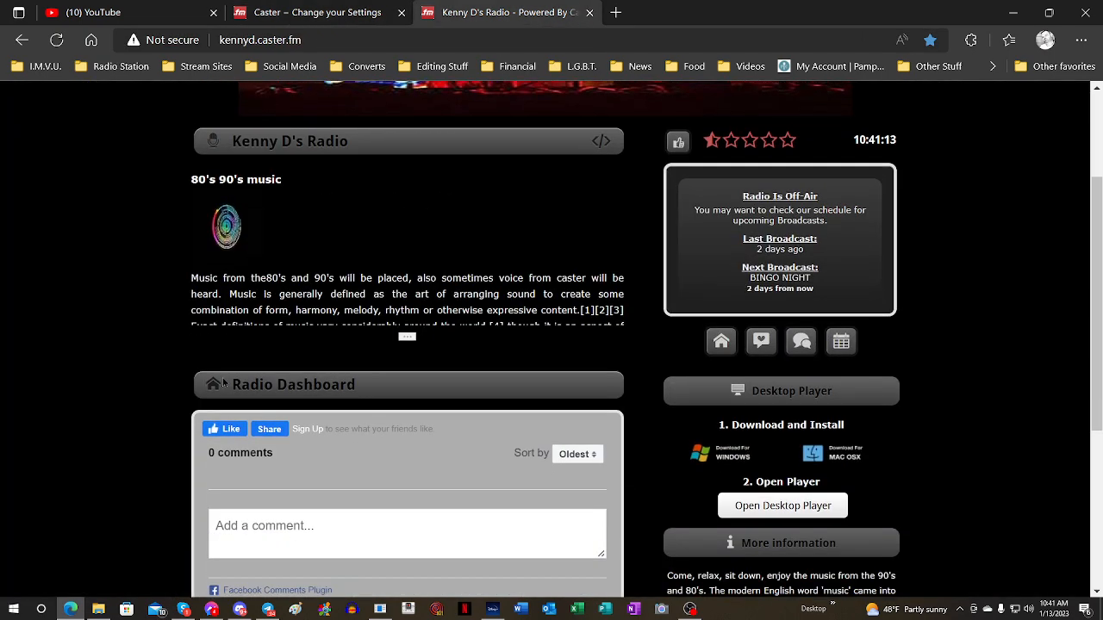
scroll(224, 383, up, 5)
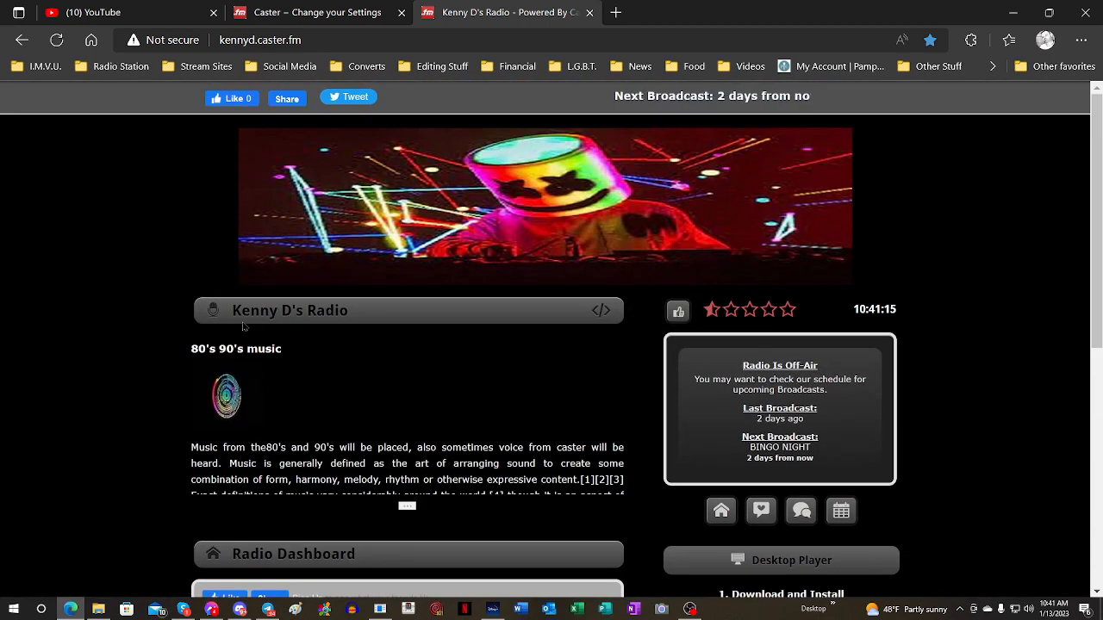
key(ctrl+shift+Tab)
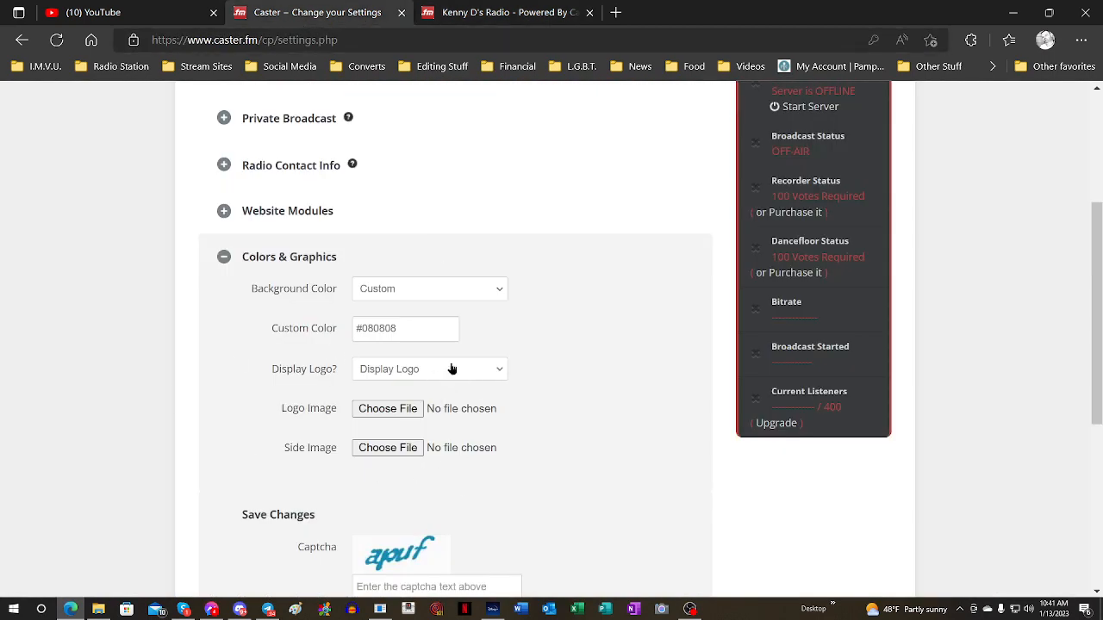
- Review the rest of the Colors & Graphics options and the captcha field in the Save Changes section
scroll(397, 464, down, 1)
scroll(397, 465, down, 2)
scroll(400, 388, up, 3)
scroll(298, 456, down, 2)
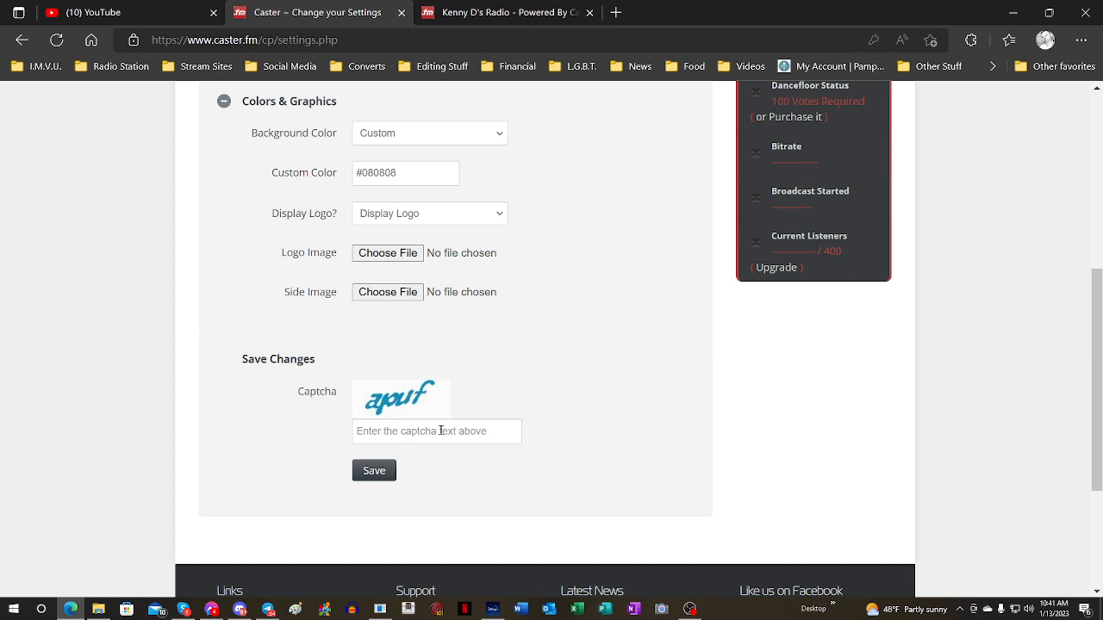
click(440, 430)
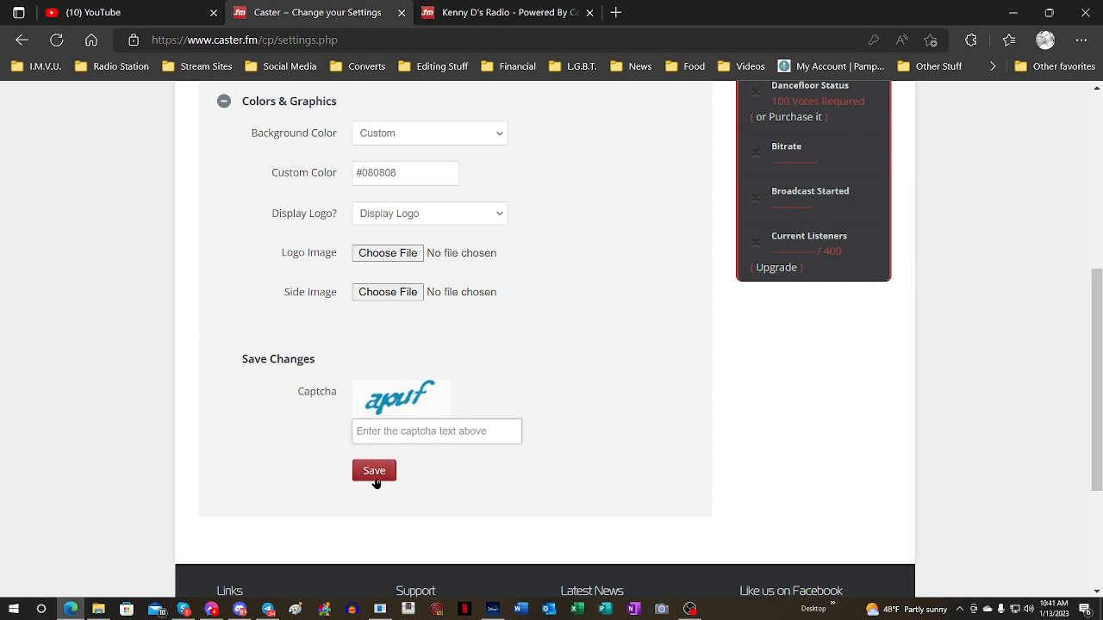
scroll(904, 411, up, 4)
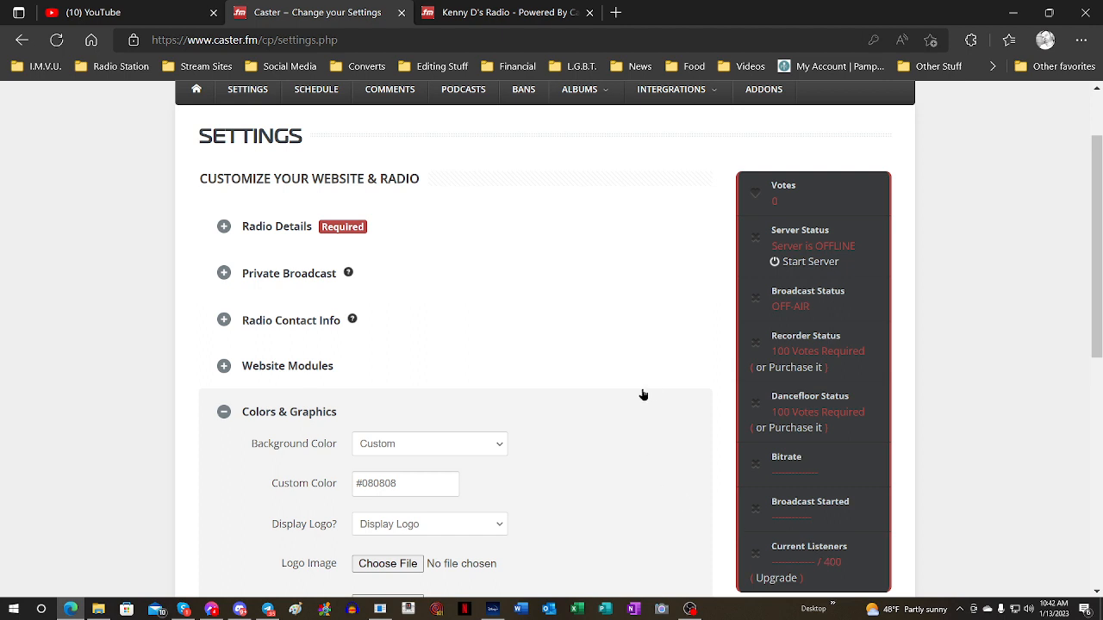
scroll(641, 394, up, 1)
scroll(423, 293, up, 1)
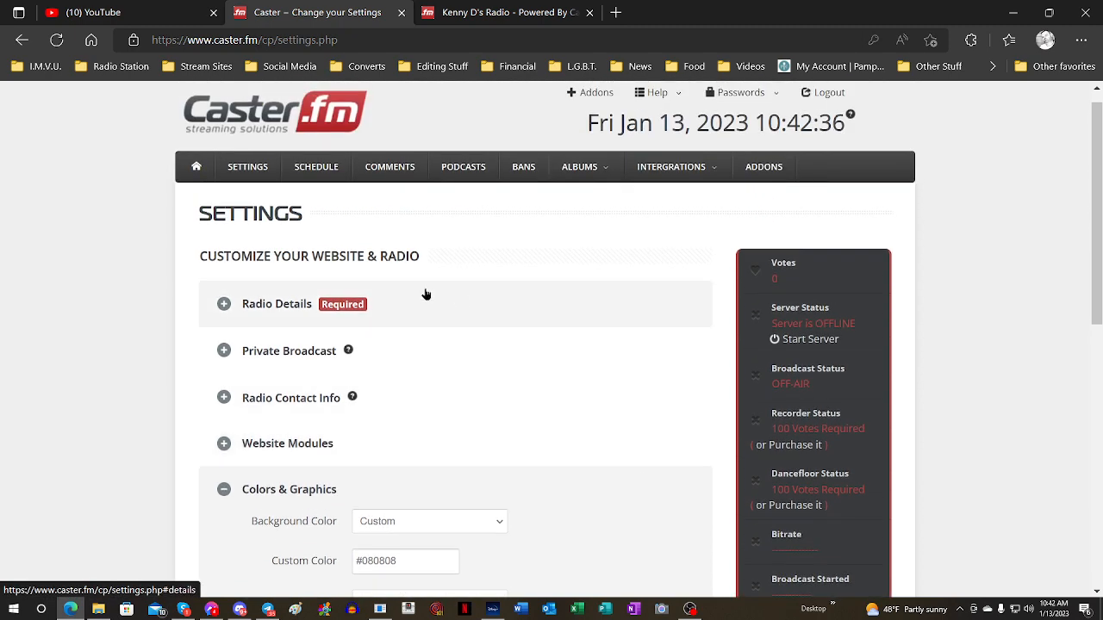
scroll(318, 523, down, 4)
scroll(552, 463, up, 4)
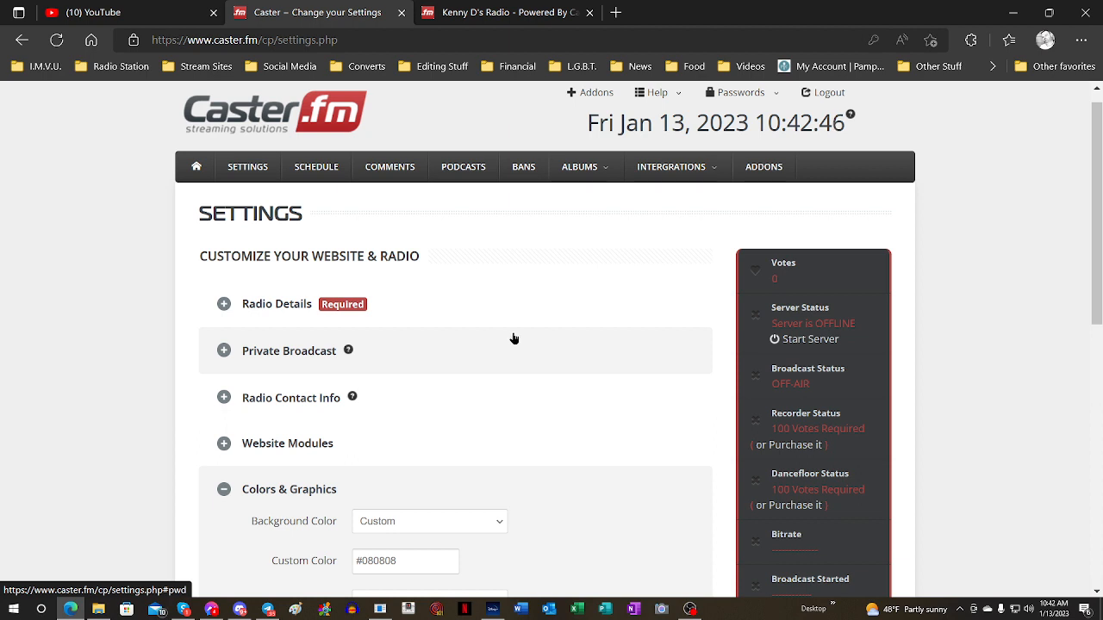
- Leave the radio settings for the radio dashboard and dismiss the Pro Plan discount offer
click(262, 172)
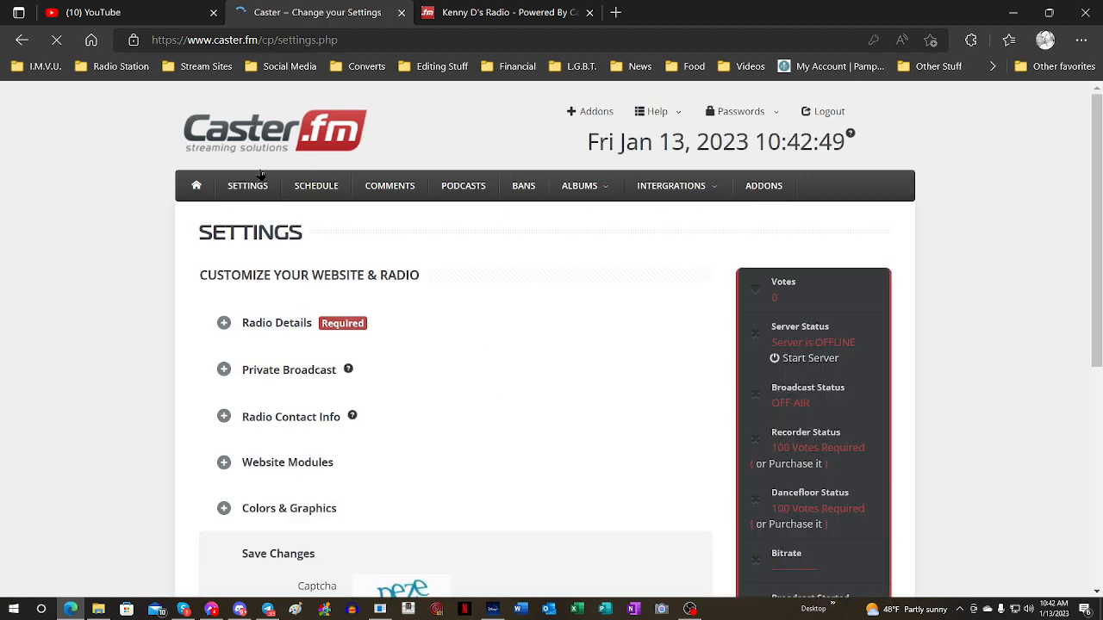
click(197, 186)
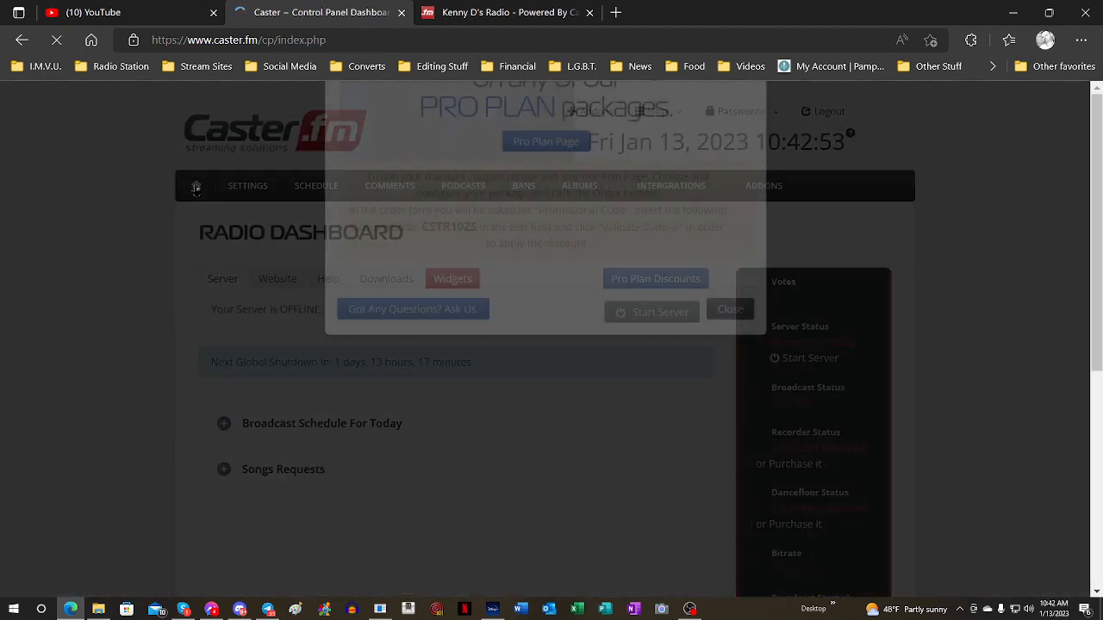
click(723, 492)
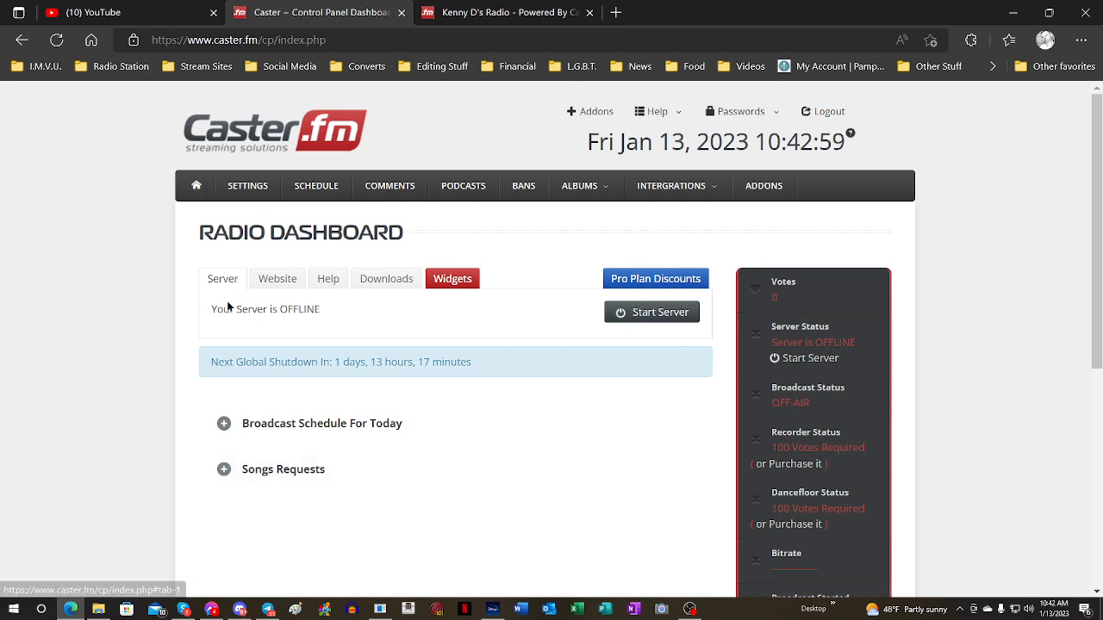
- Start the radio server by entering the displayed captcha text, and dismiss the Pro Plan discount offer
click(683, 315)
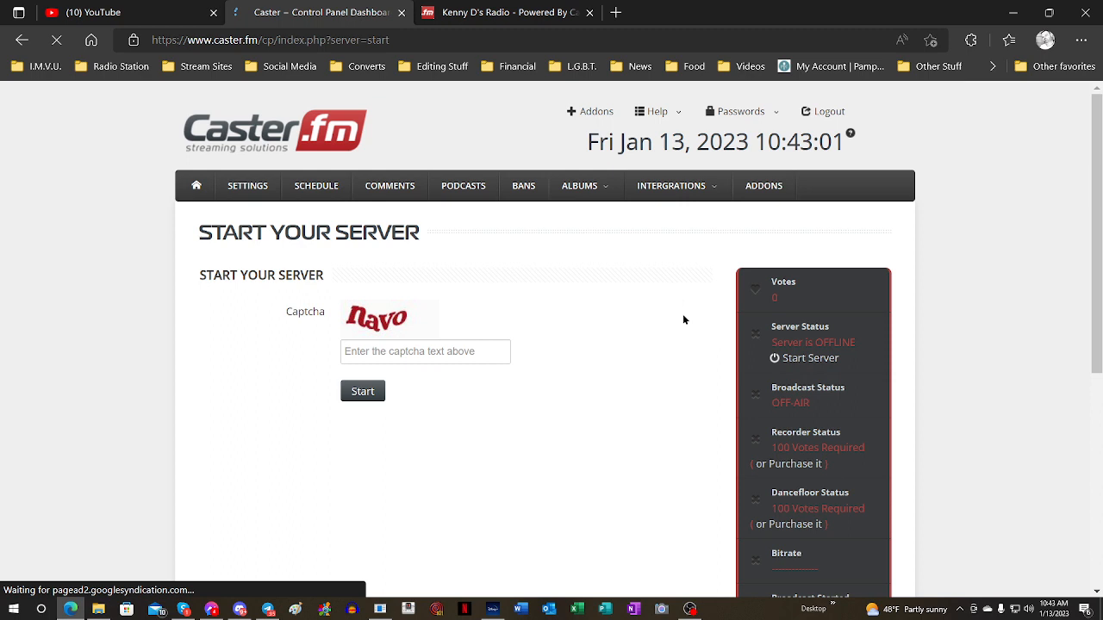
click(416, 359)
text(navb)
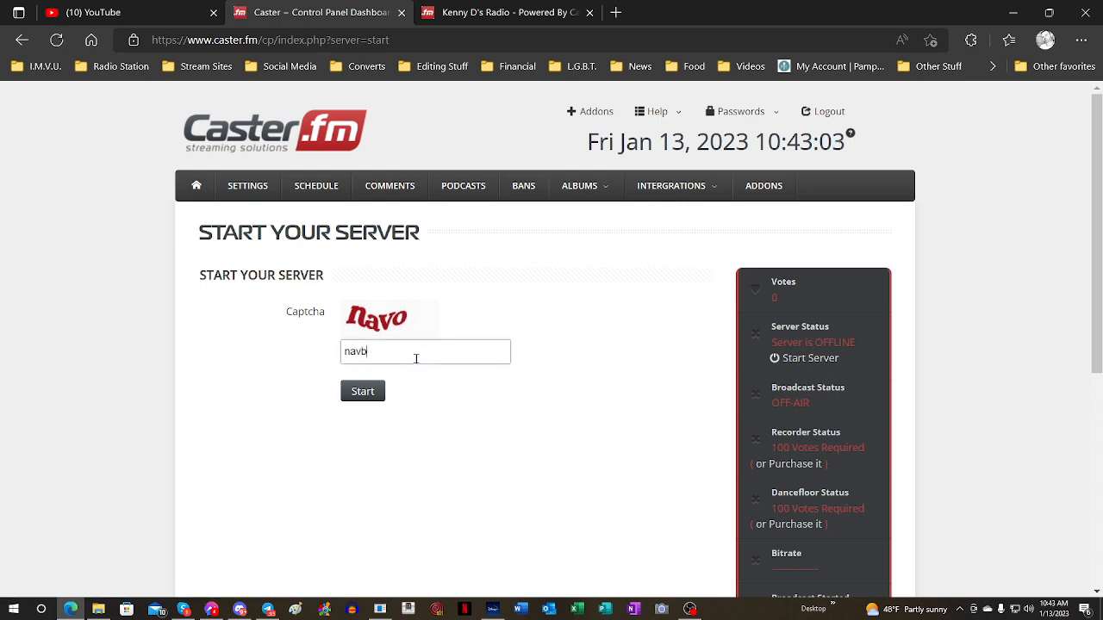
click(375, 398)
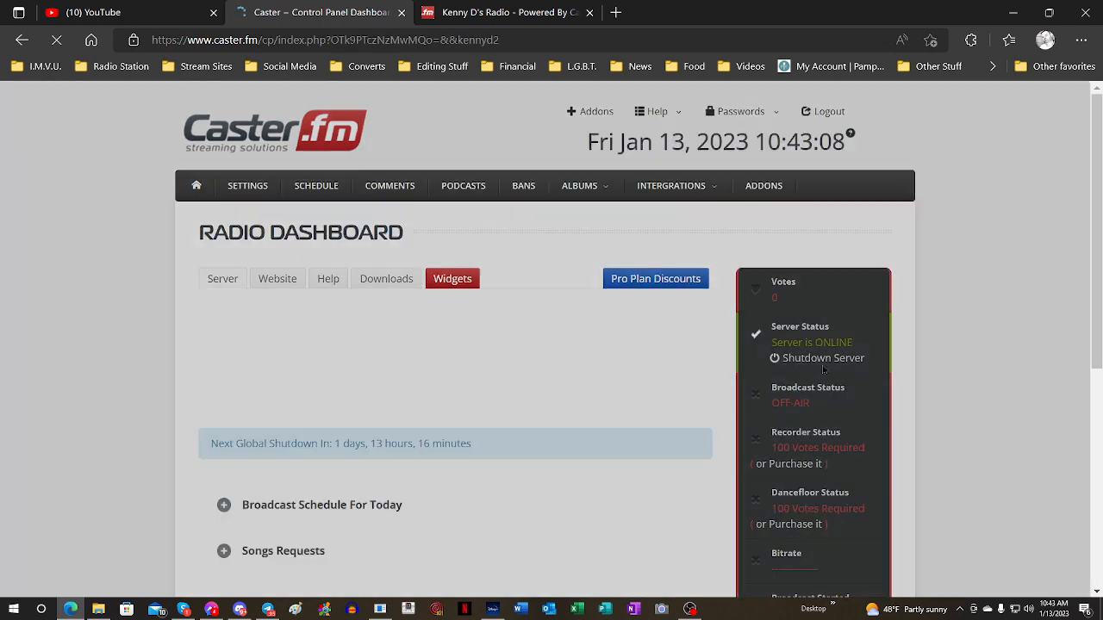
click(725, 489)
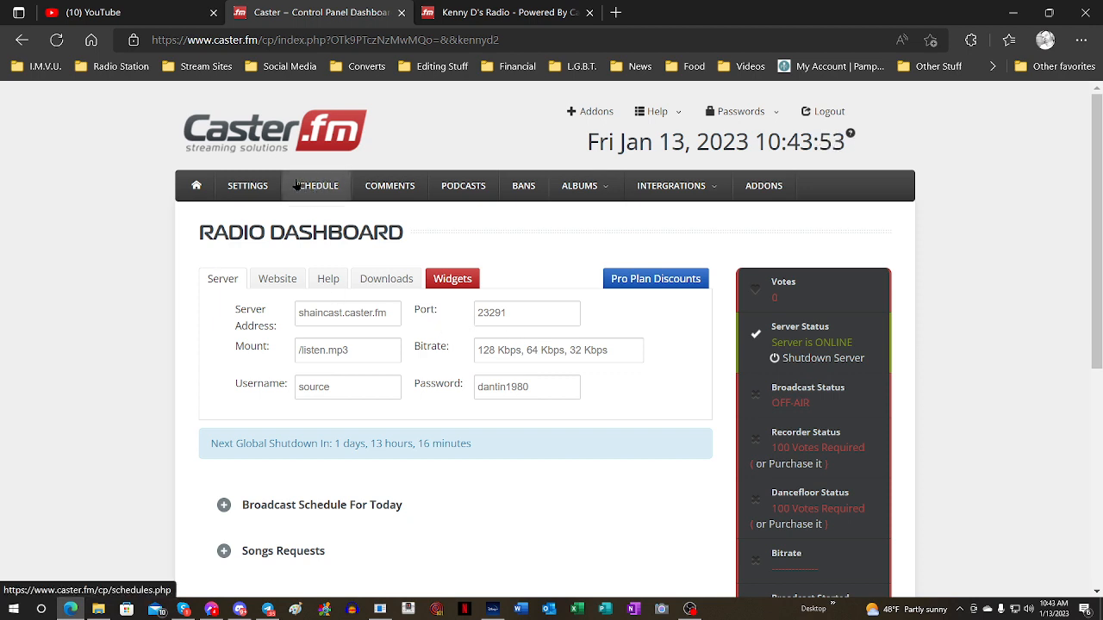
- Check the Songs Requests list and the Broadcast Schedule For Today on the dashboard, and return to the server connection details
scroll(315, 536, down, 1)
scroll(315, 534, down, 1)
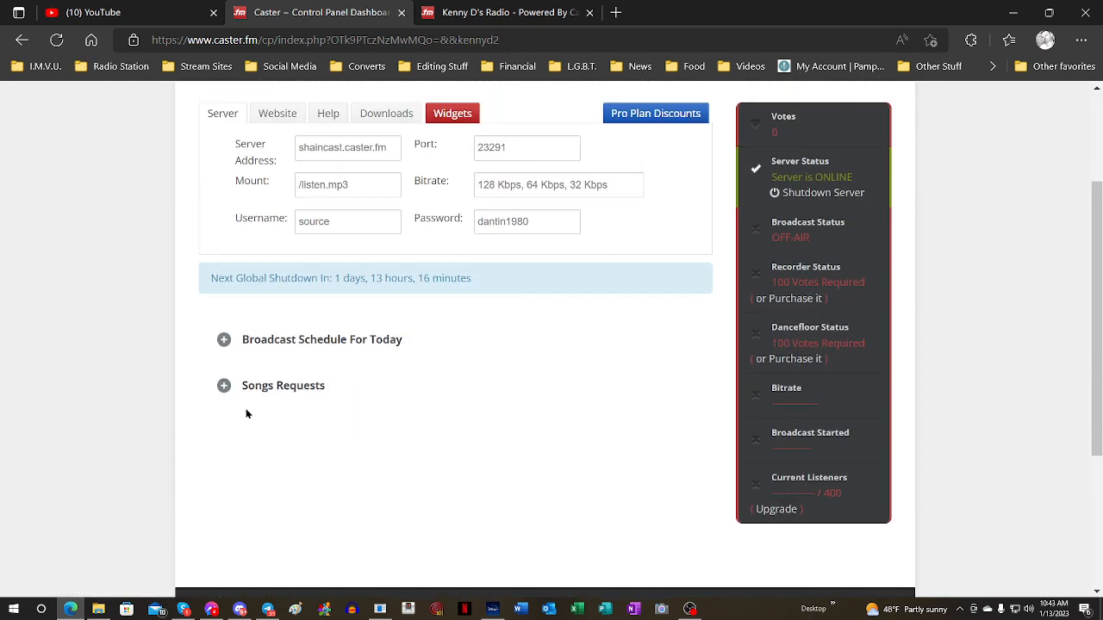
click(226, 396)
scroll(280, 488, down, 1)
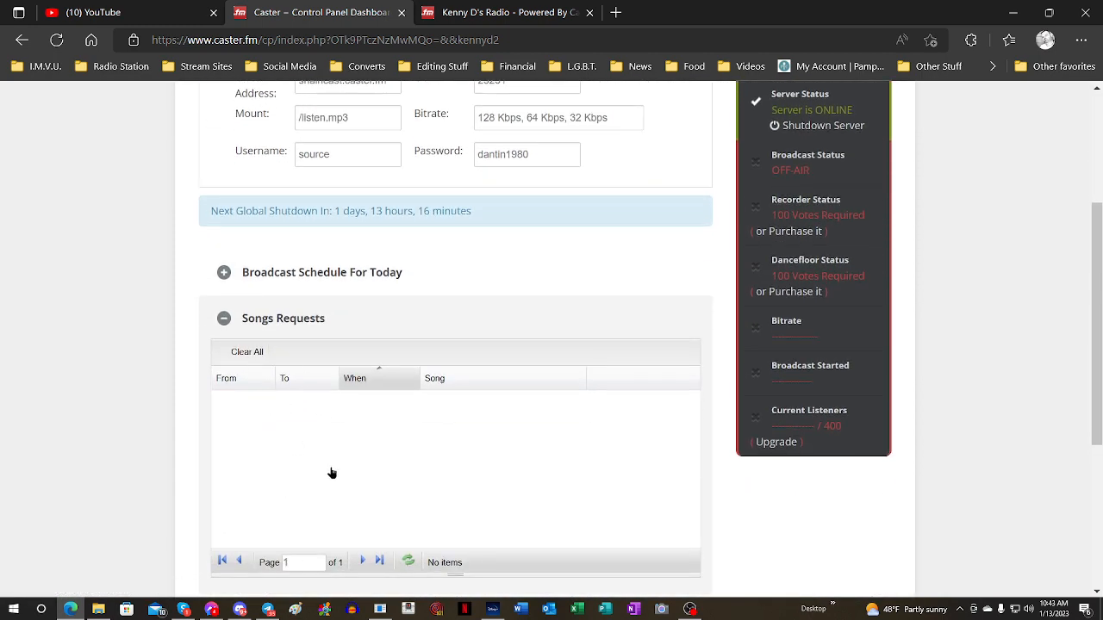
scroll(333, 472, up, 1)
click(226, 355)
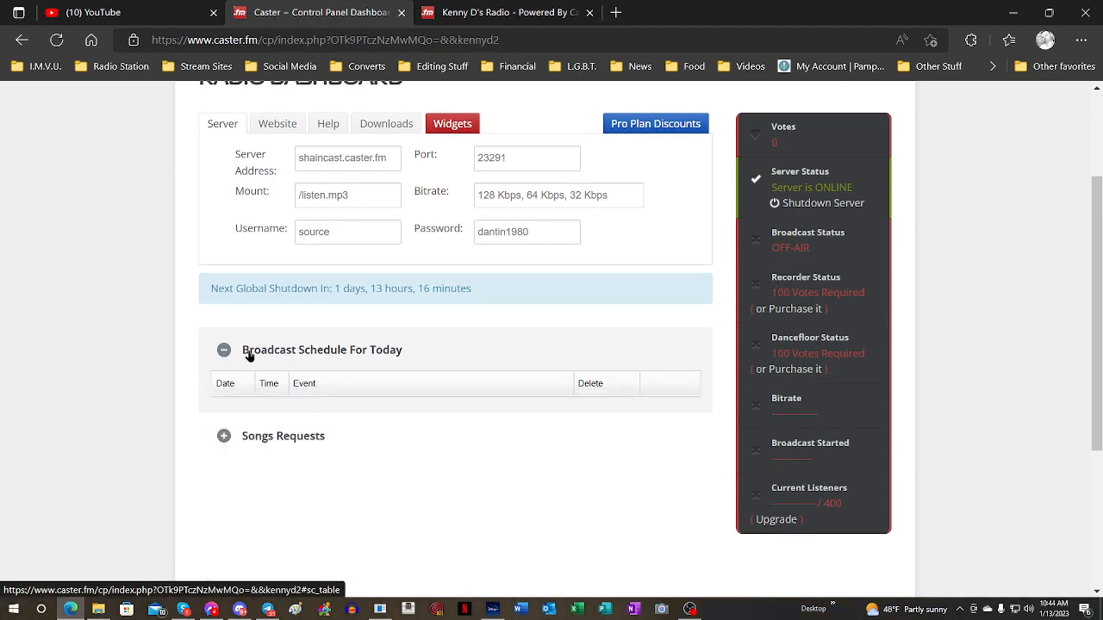
scroll(299, 365, up, 1)
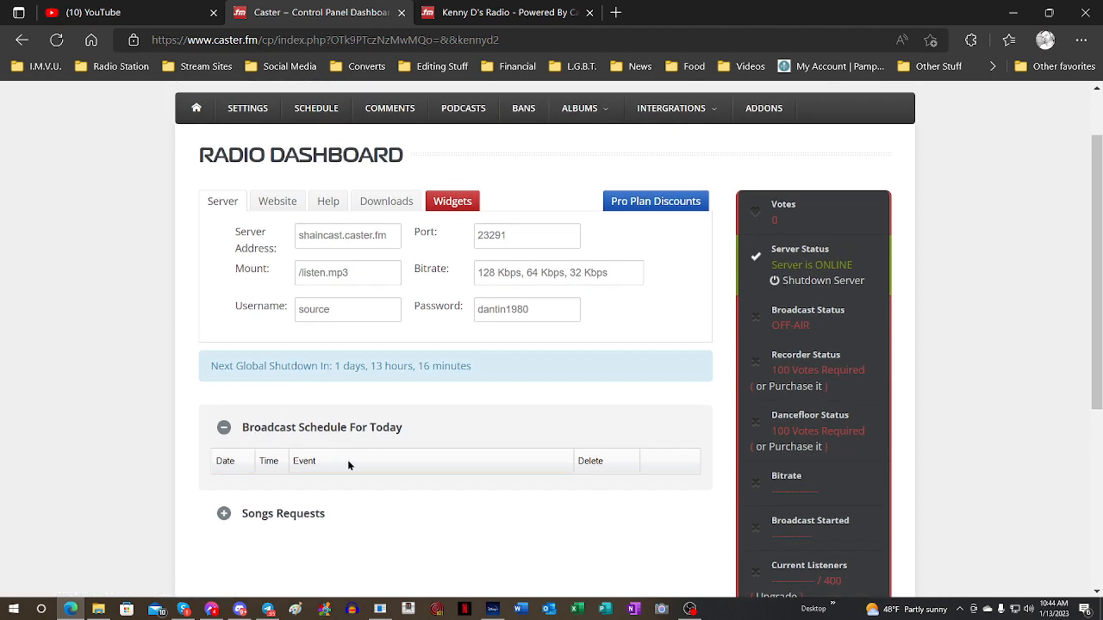
scroll(362, 485, up, 1)
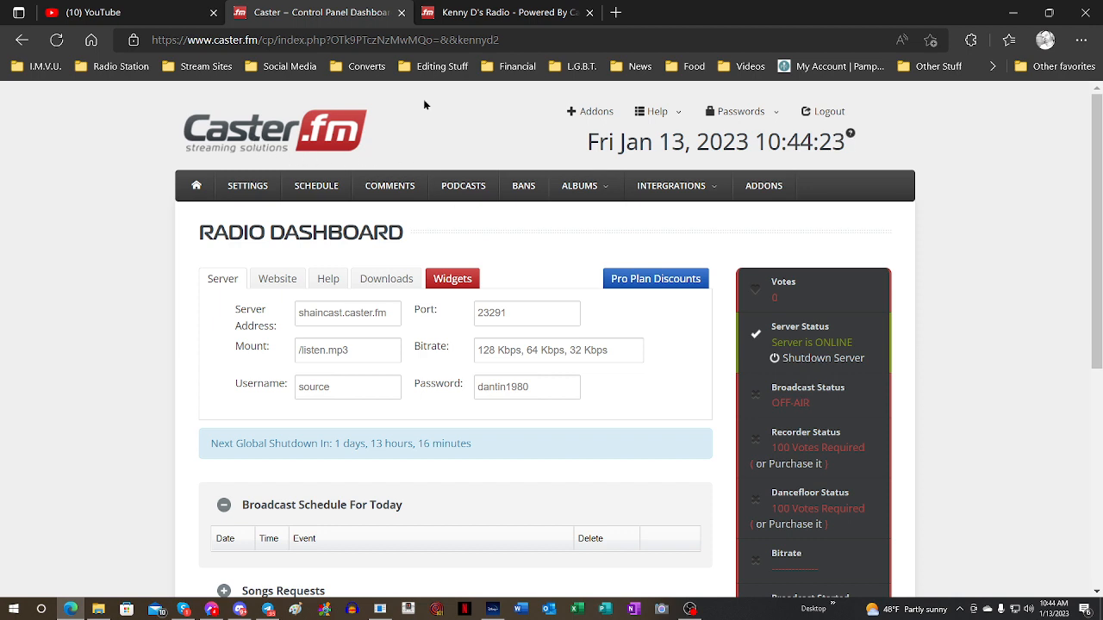
- Shut down the radio server by entering the displayed captcha text, and dismiss the Pro Plan discount offer
click(776, 364)
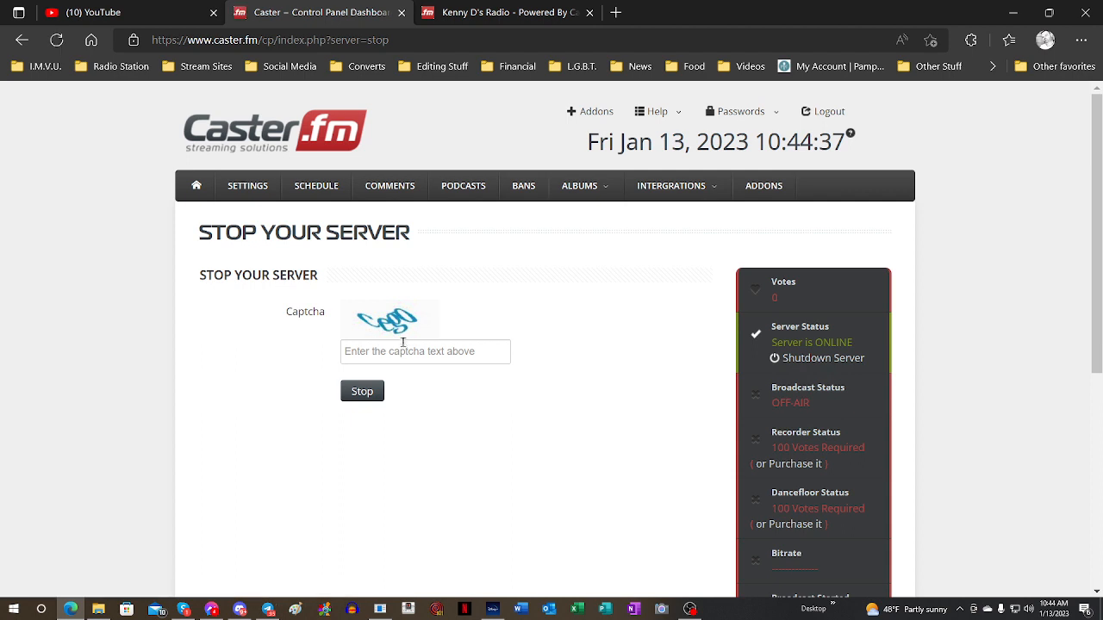
click(400, 352)
text(ceg)
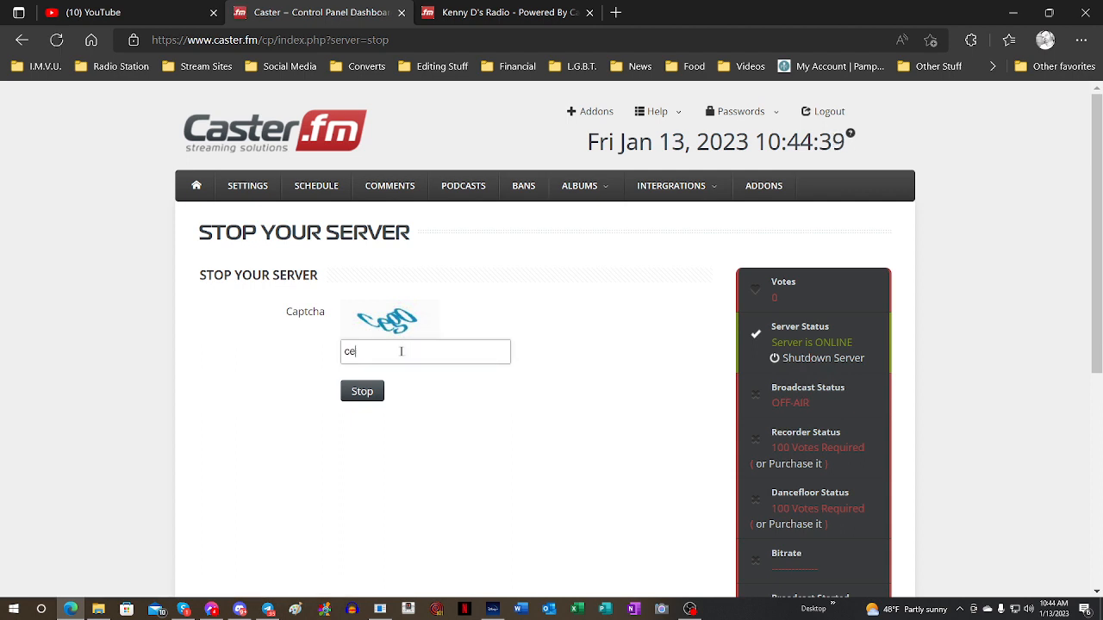
text(o)
key(Return)
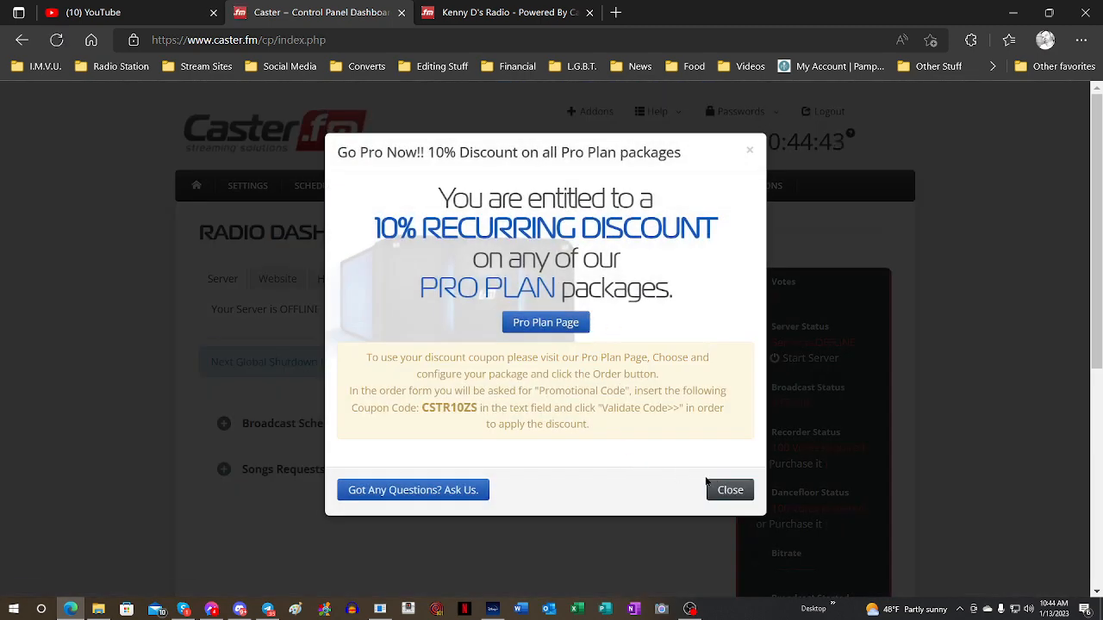
click(716, 485)
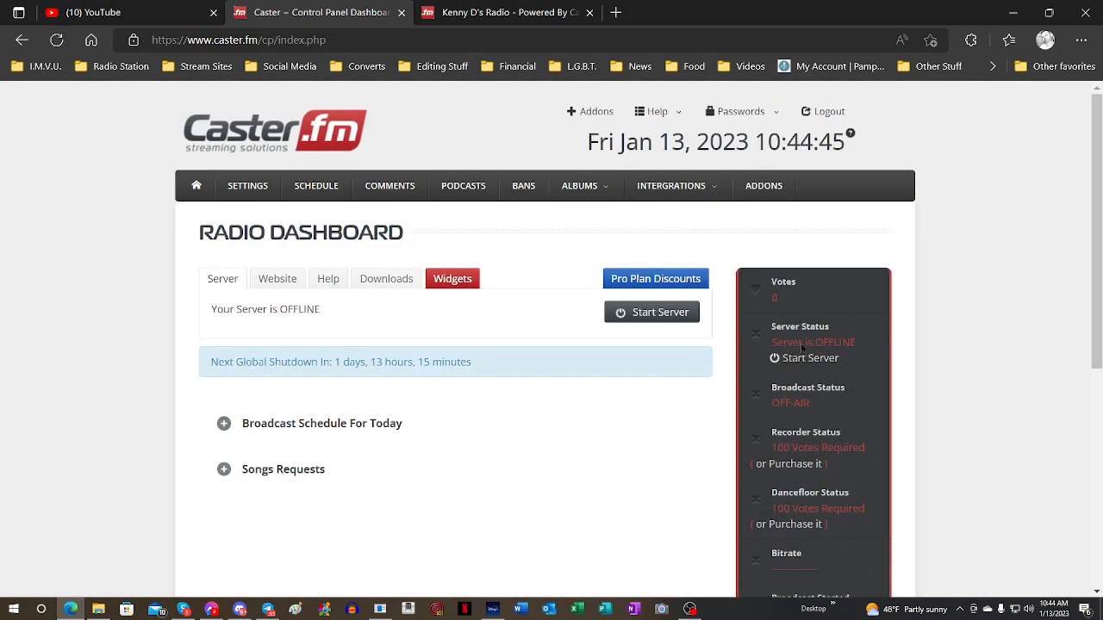